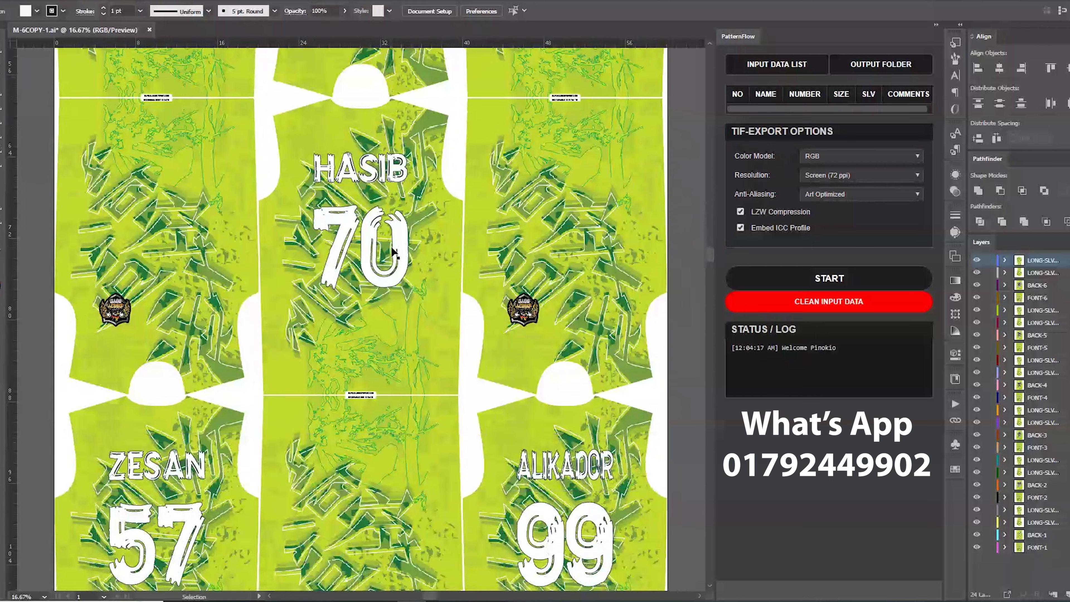
pyautogui.scroll(-5, 391, 250)
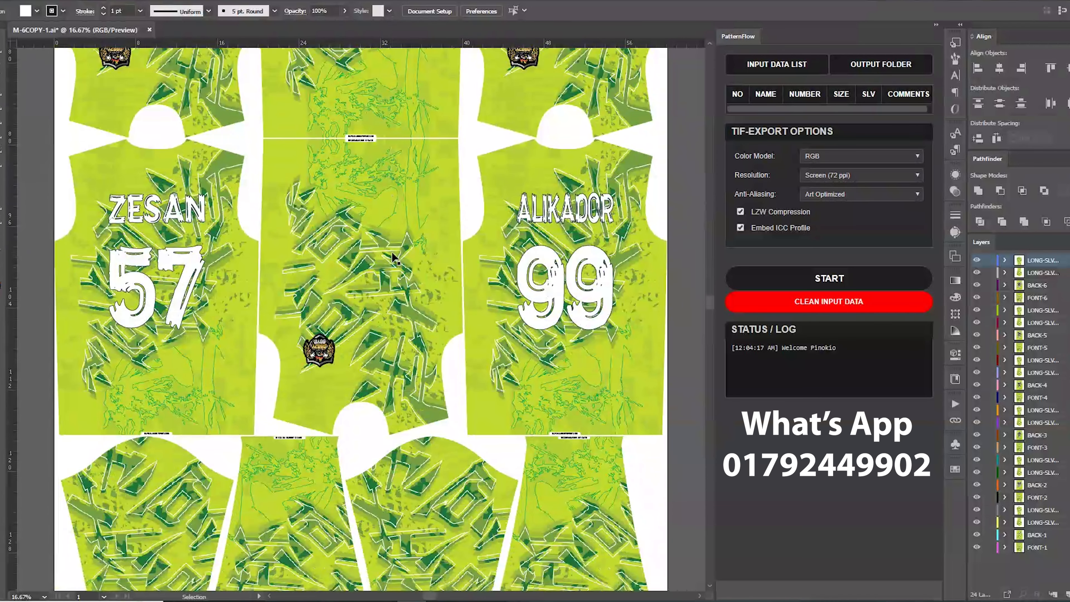
pyautogui.scroll(-6, 392, 253)
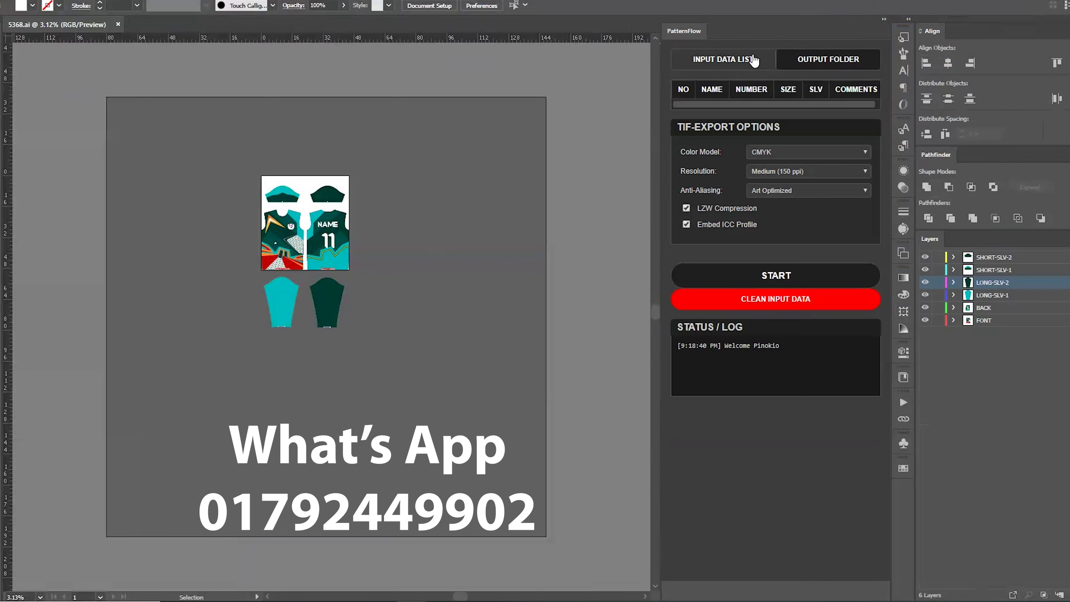
# Load the player data list into PatternFlow and choose the output folder for the generated files.
pyautogui.click(750, 60)
pyautogui.doubleClick(771, 199)
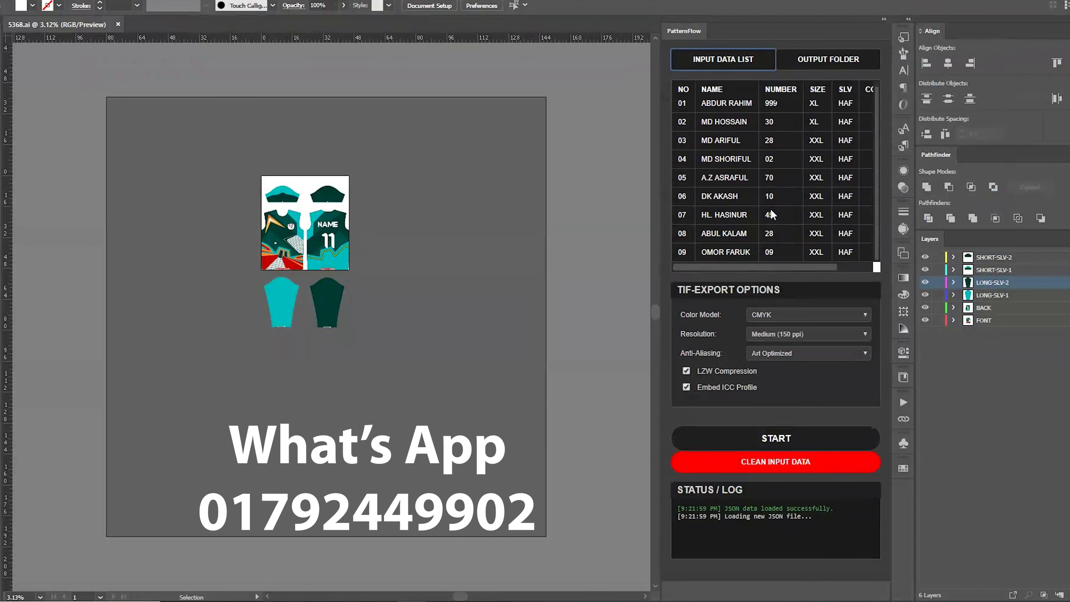
pyautogui.click(812, 63)
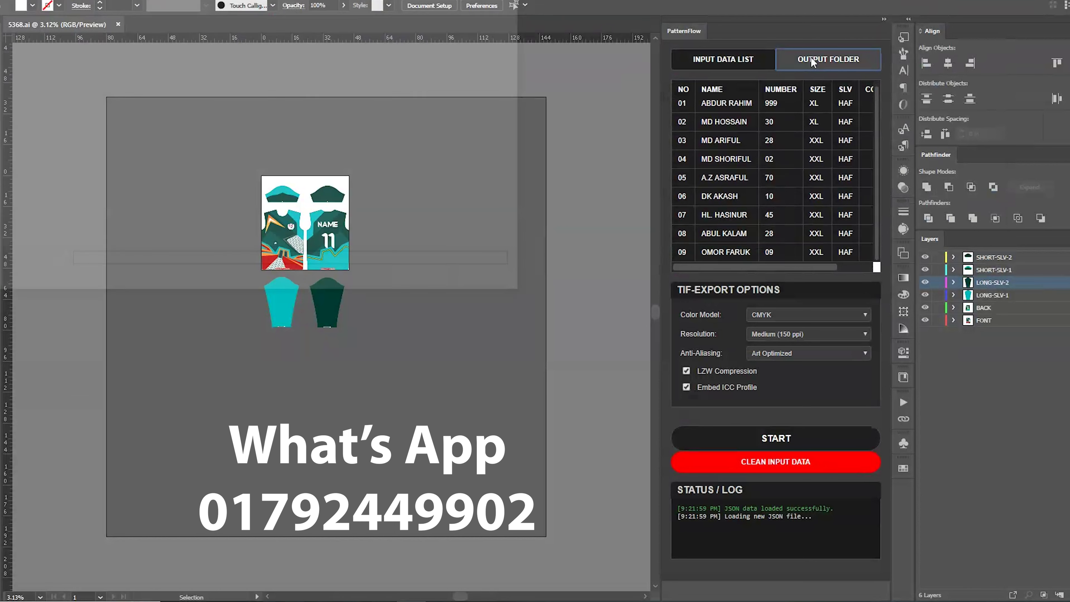
pyautogui.click(144, 6)
pyautogui.doubleClick(81, 72)
pyautogui.click(428, 280)
# Set the TIF export to RGB, Screen (72 ppi) and Art Optimized, and start the batch processing.
pyautogui.click(785, 316)
pyautogui.click(771, 333)
pyautogui.click(771, 335)
pyautogui.click(772, 352)
pyautogui.click(776, 438)
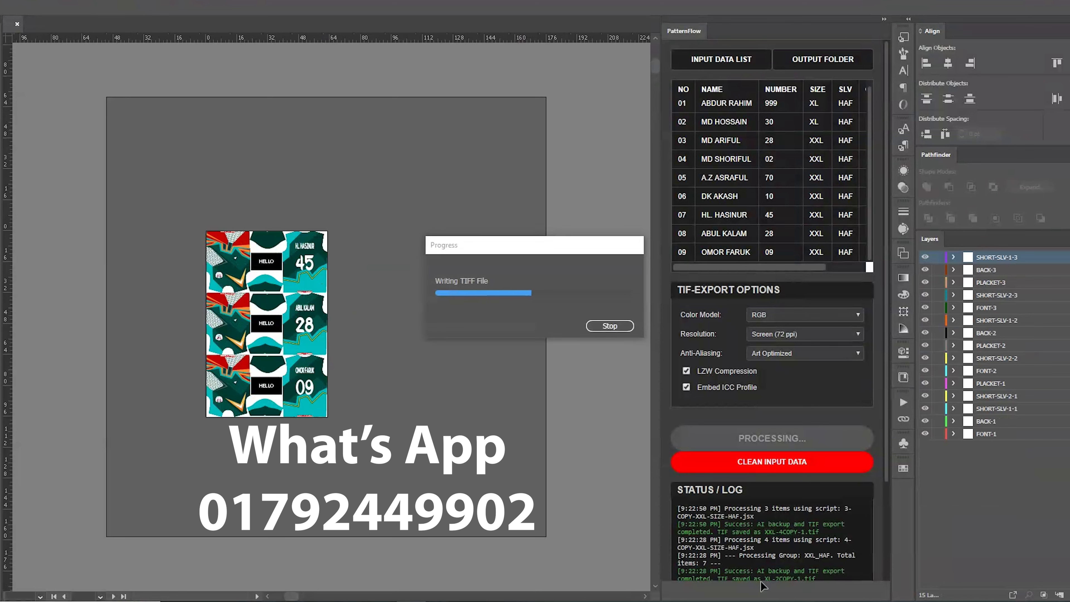
# Examine the generated jersey layouts in XXL-4COPY-1.ai and M-6COPY-1.ai, checking the names, numbers and arrangement of the pieces.
pyautogui.scroll(-5, 455, 204)
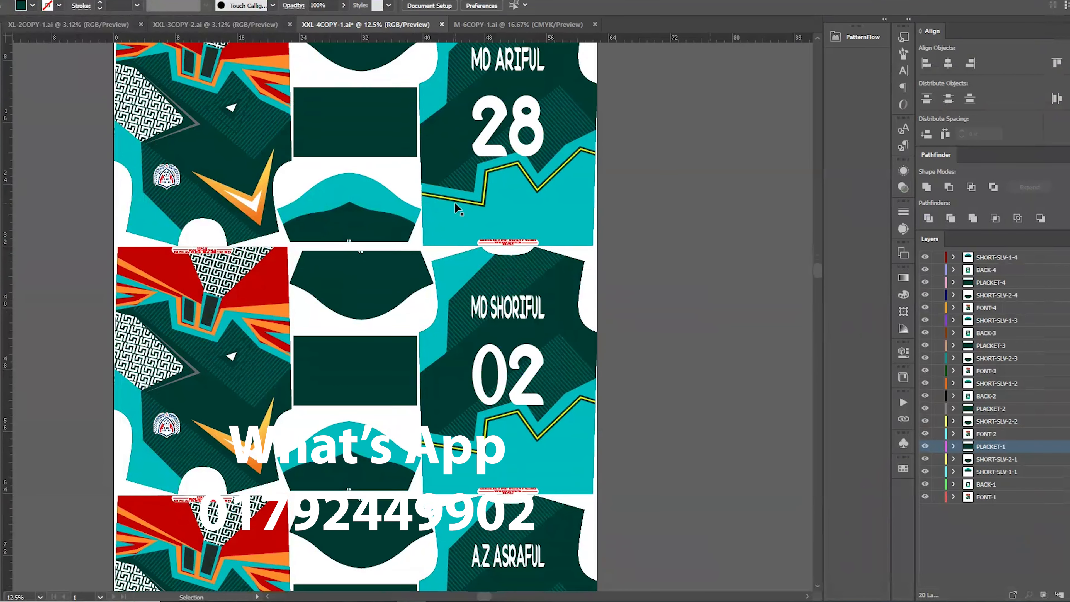
pyautogui.scroll(-7, 457, 208)
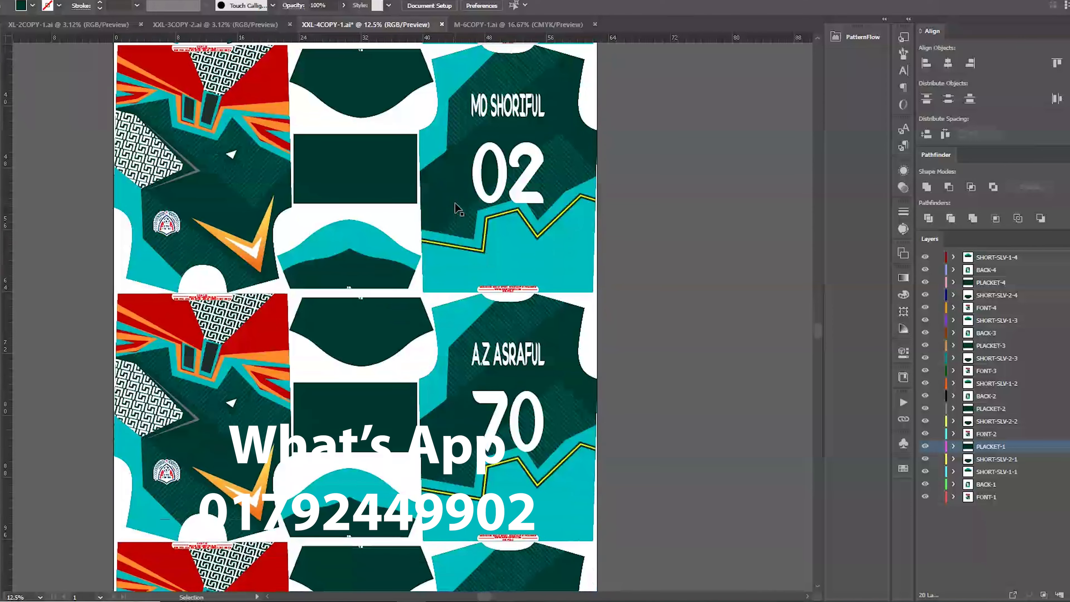
pyautogui.scroll(-2, 457, 207)
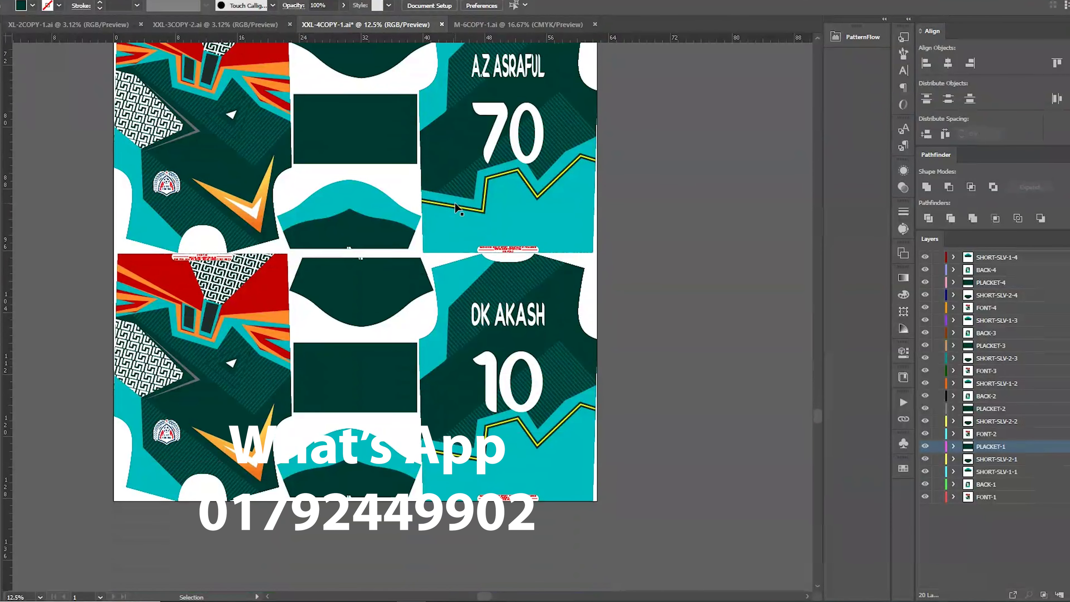
pyautogui.click(509, 25)
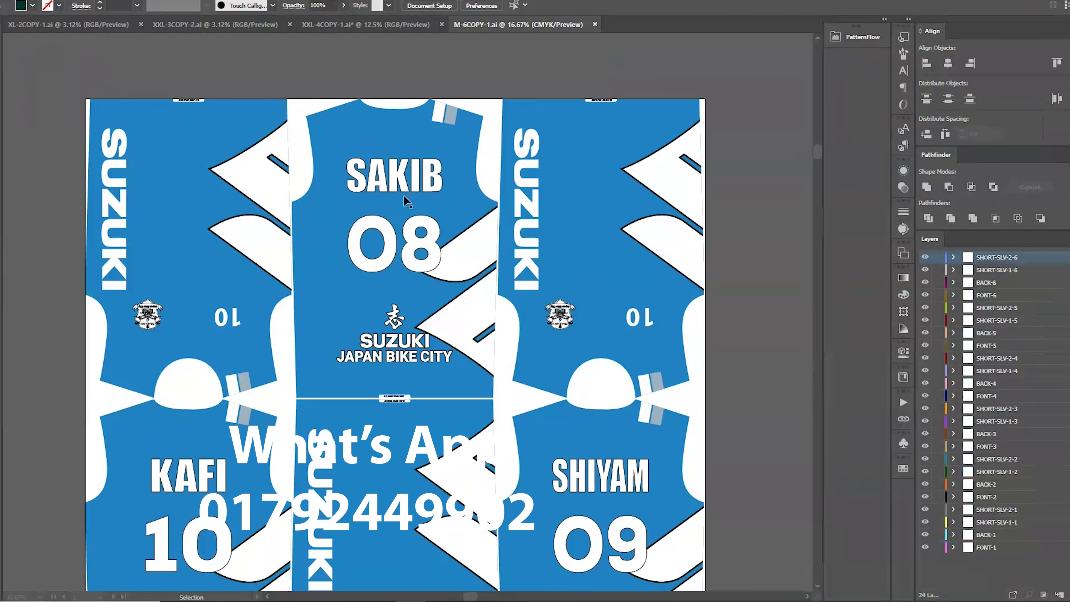
pyautogui.scroll(-3, 404, 195)
pyautogui.scroll(-8, 403, 195)
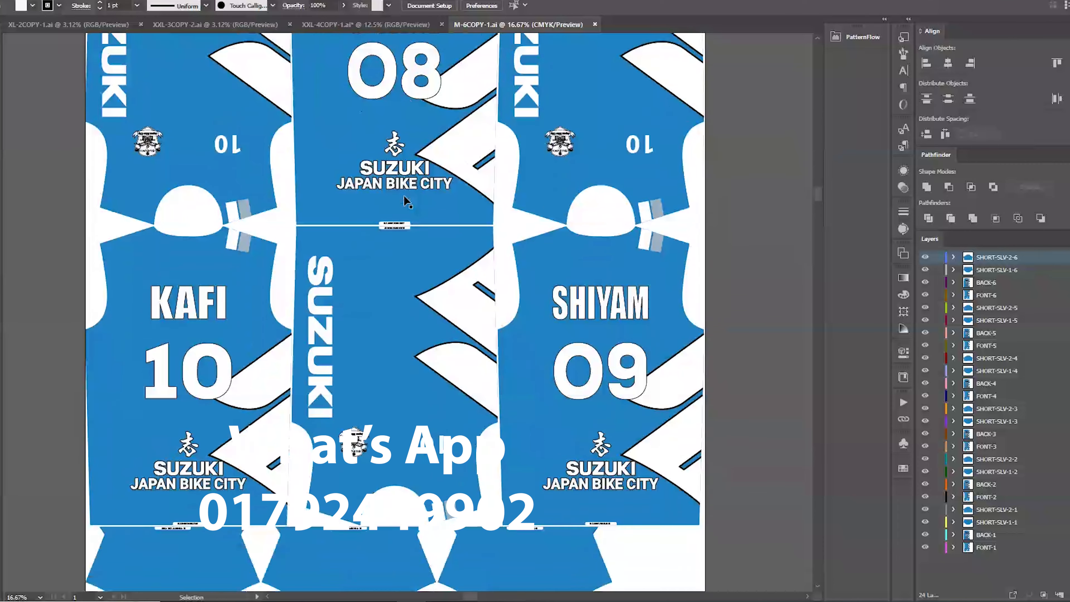
pyautogui.scroll(-8, 404, 195)
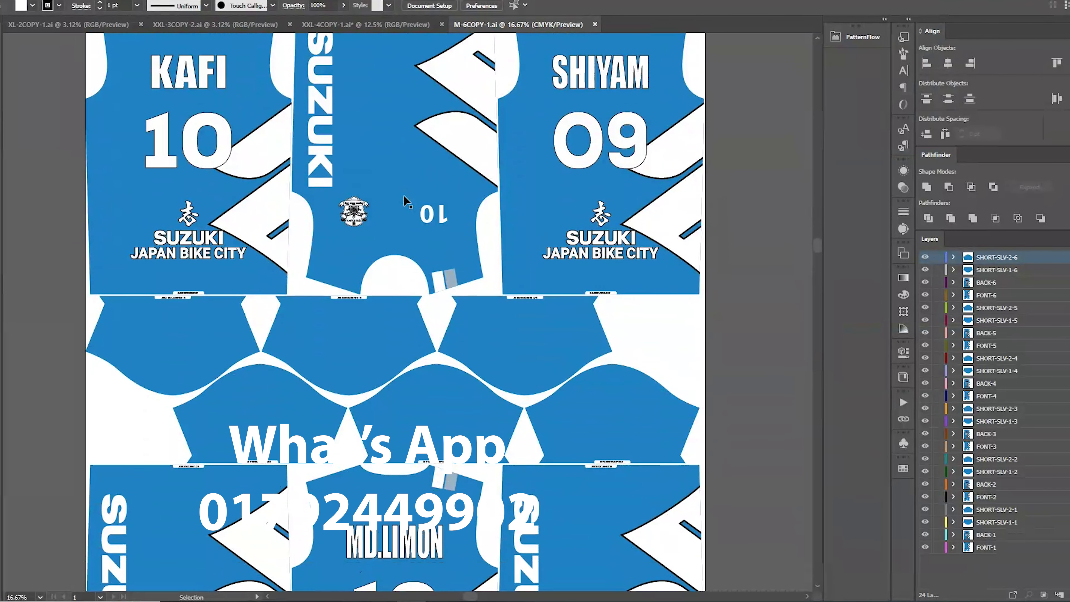
pyautogui.scroll(-8, 404, 196)
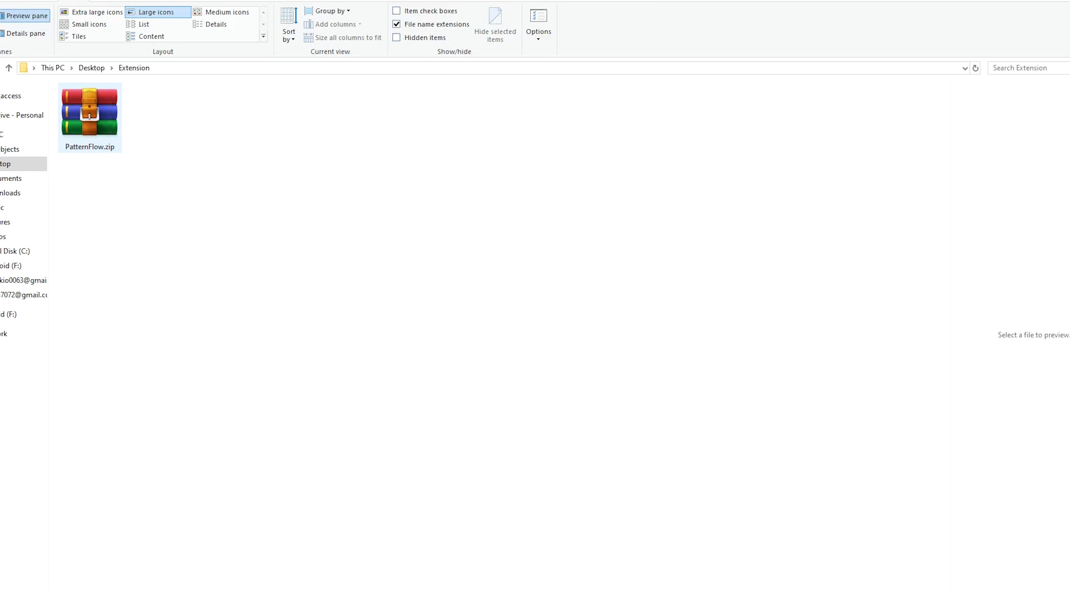
# Extract PatternFlow.zip into a PatternFlow folder inside the Extension folder on the desktop.
pyautogui.click(74, 116)
pyautogui.rightClick(89, 111)
pyautogui.click(134, 173)
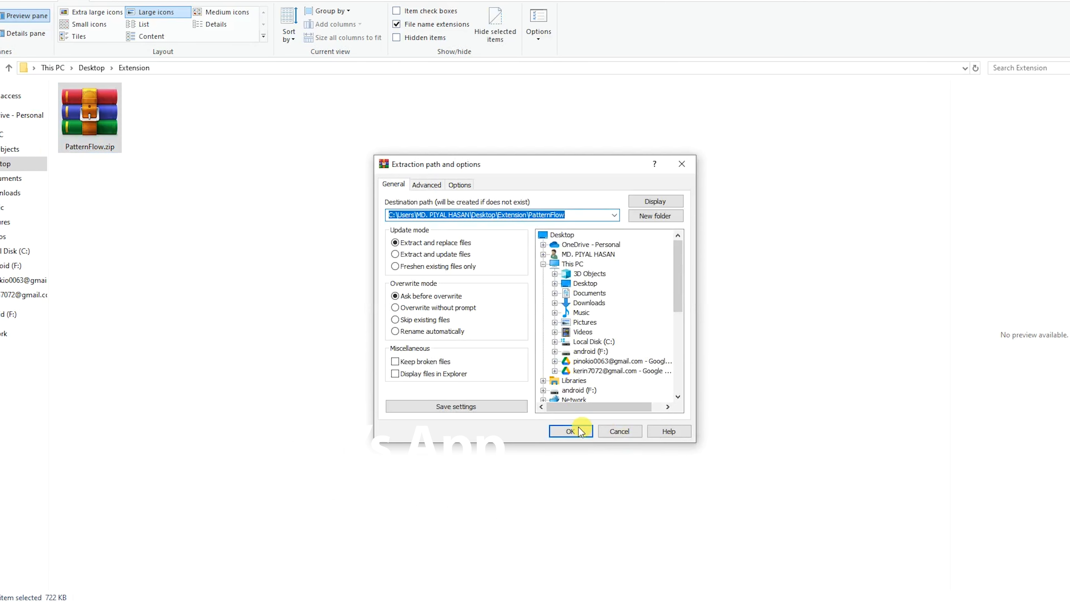
pyautogui.click(571, 431)
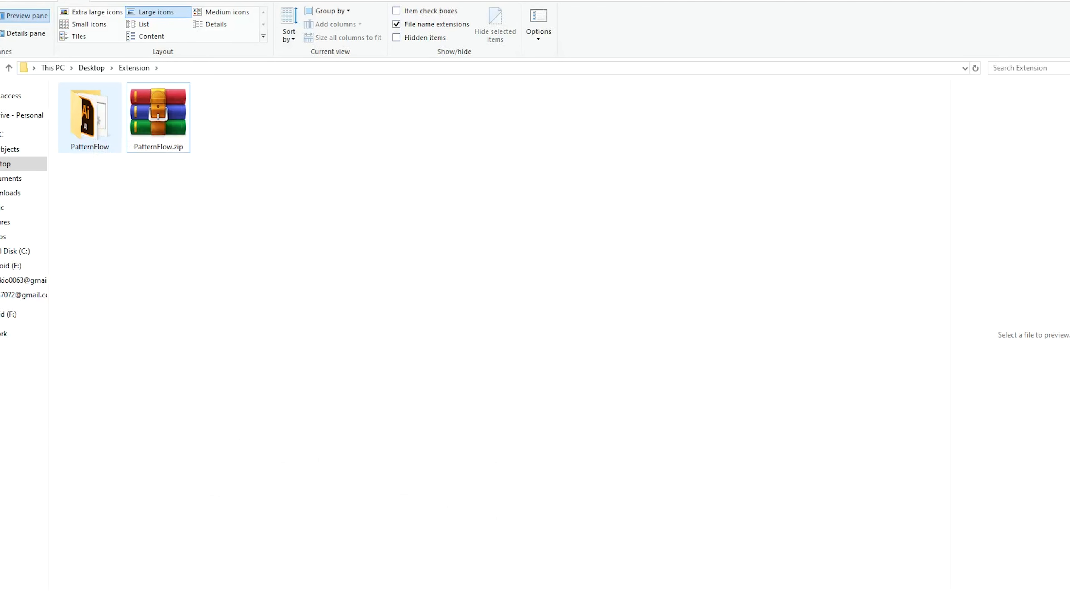
# Run Installation.bat from the extracted PatternFlow folder and close the console window when it finishes.
pyautogui.doubleClick(88, 122)
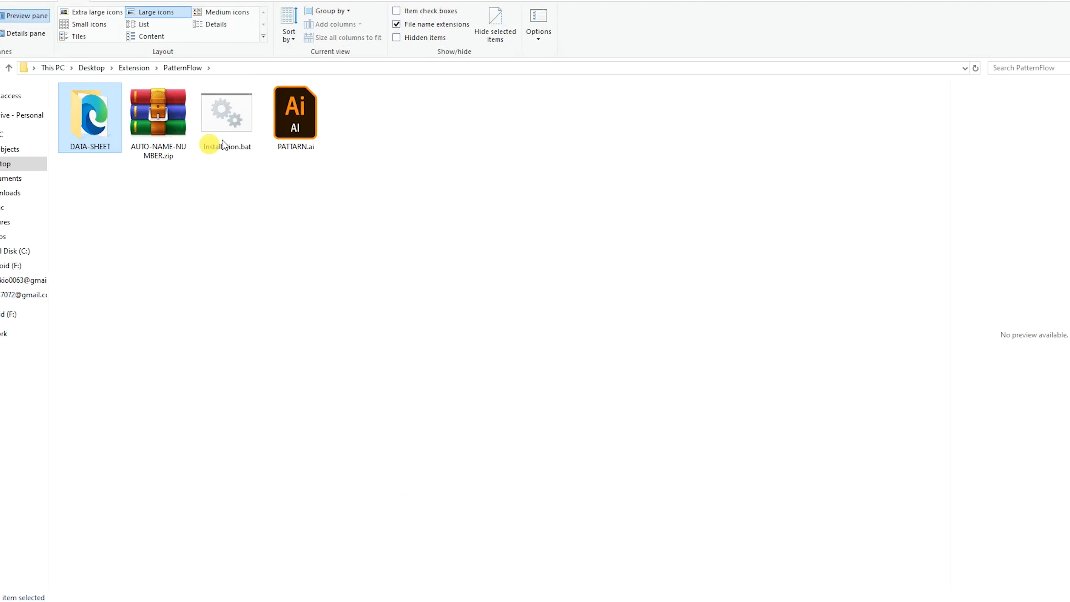
pyautogui.click(223, 145)
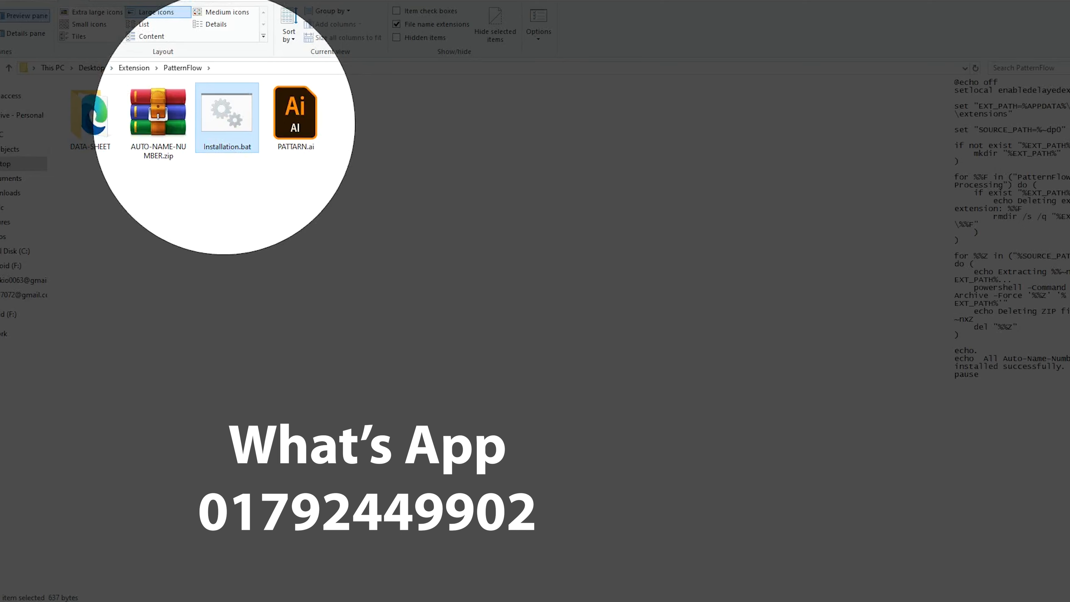
pyautogui.doubleClick(225, 124)
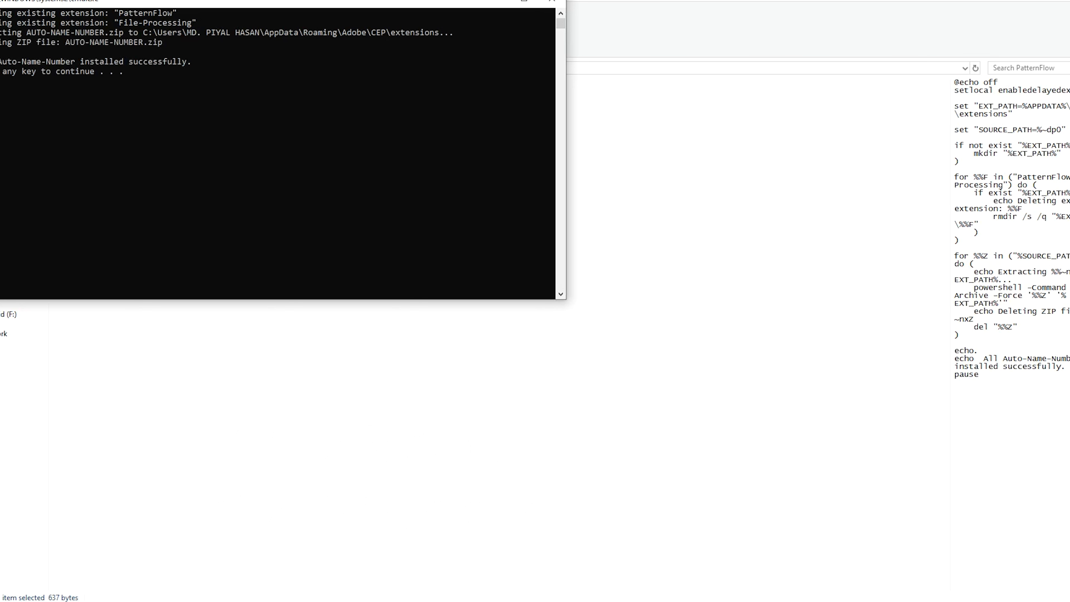
pyautogui.moveTo(0, 62); pyautogui.dragTo(204, 62)
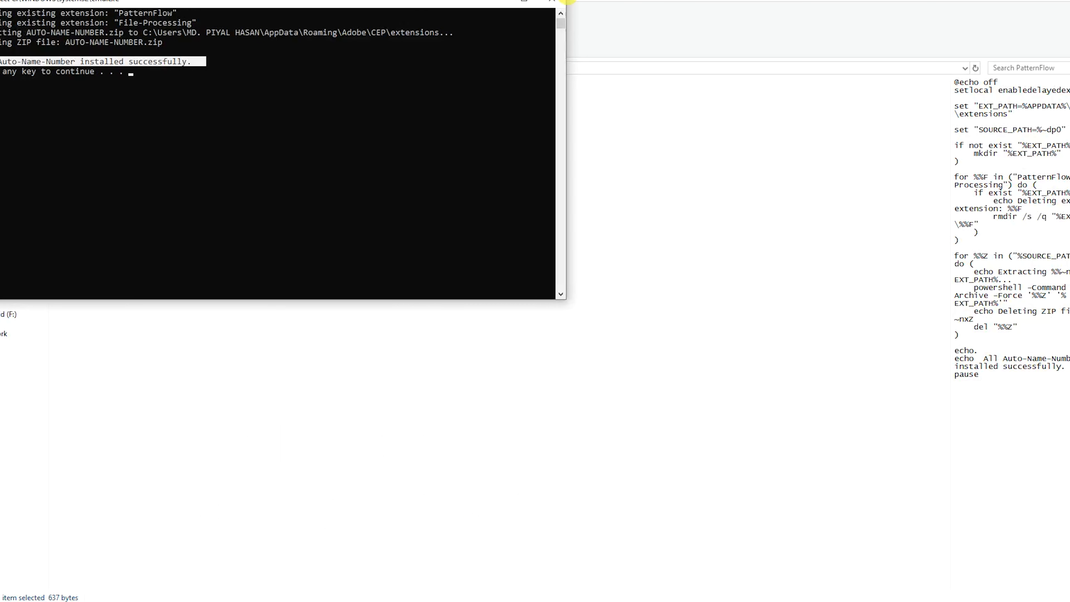
pyautogui.click(543, 5)
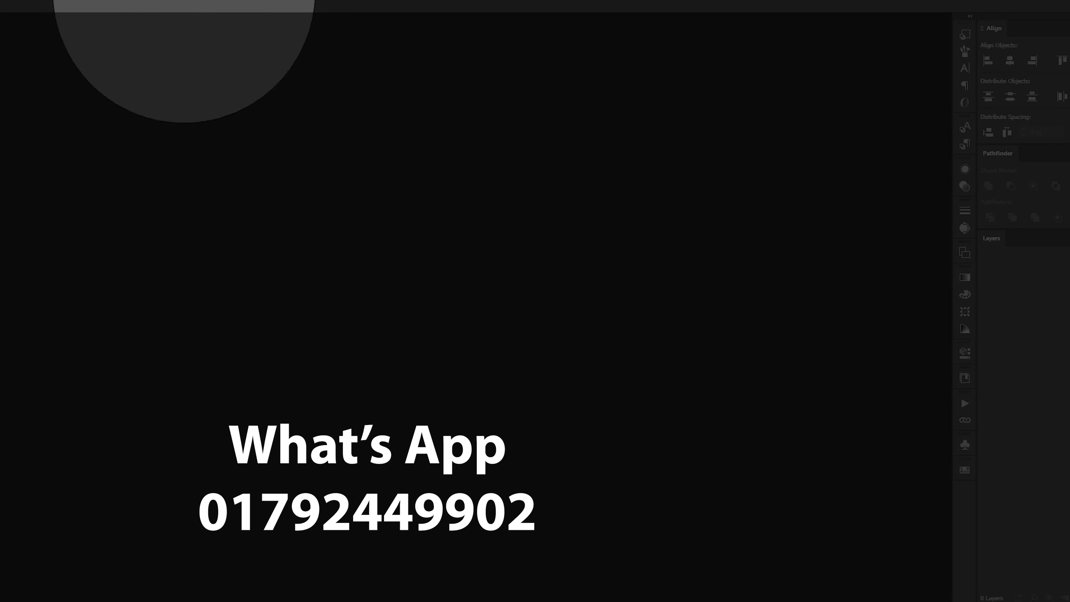
# Switch to Illustrator and open the File-Processing and PatternFlow extensions.
pyautogui.click(196, 0)
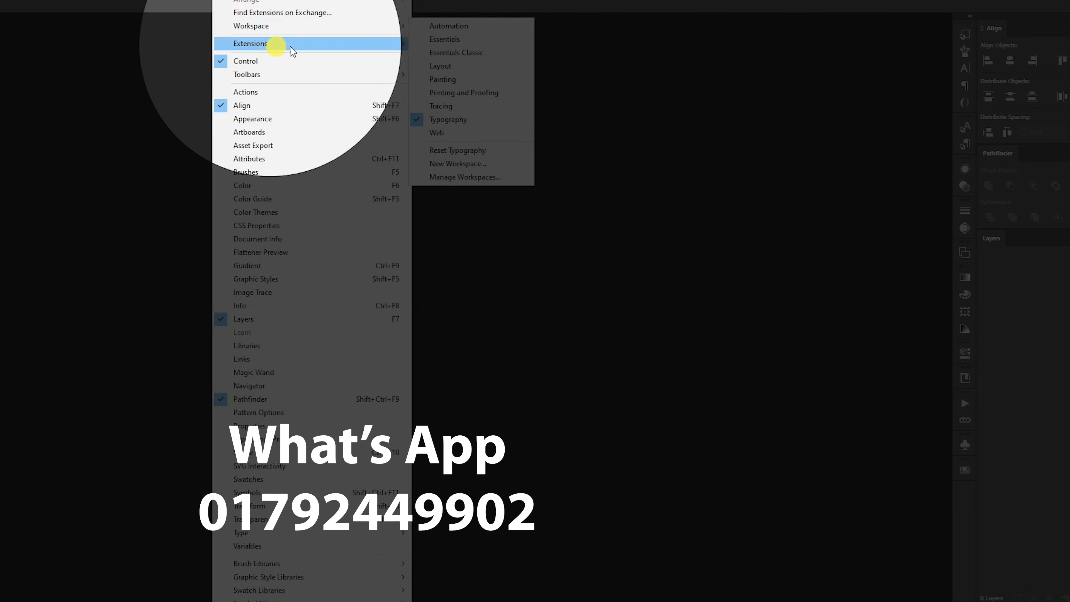
pyautogui.moveTo(394, 43)
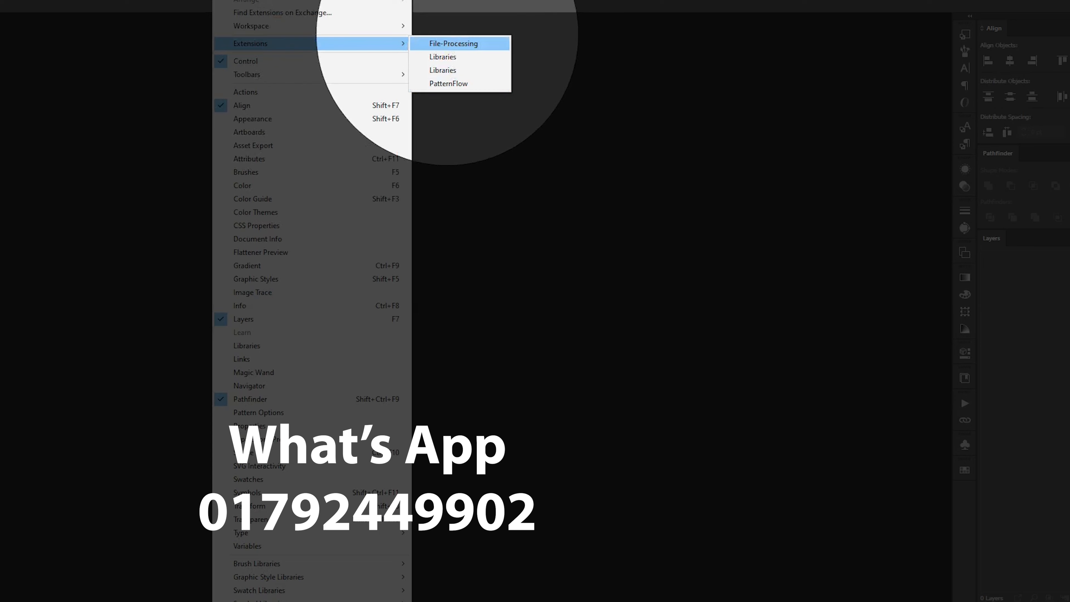
pyautogui.click(448, 42)
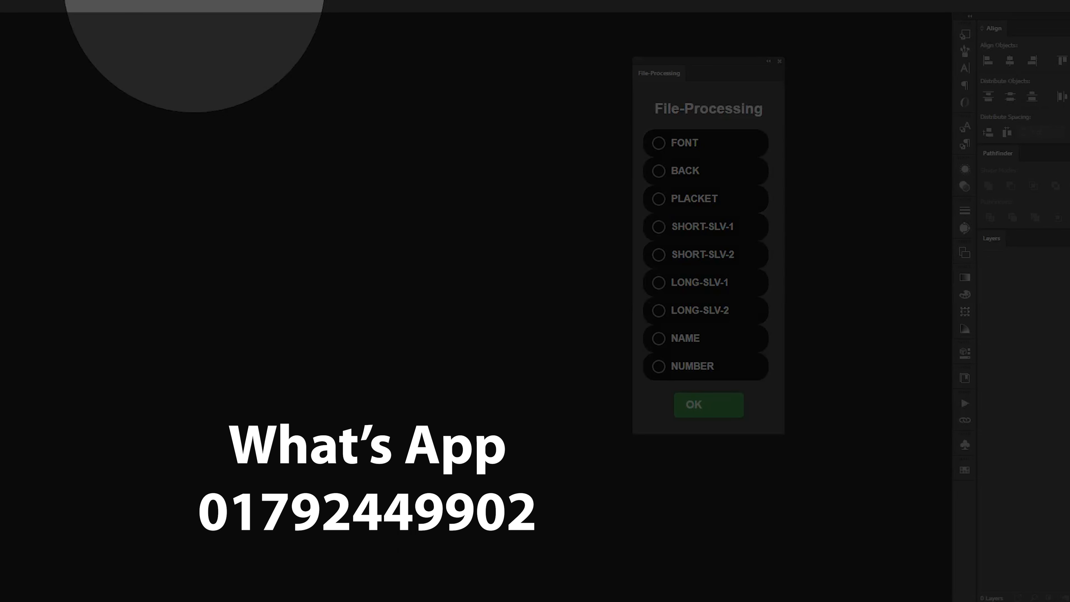
pyautogui.click(192, 1)
pyautogui.moveTo(396, 43)
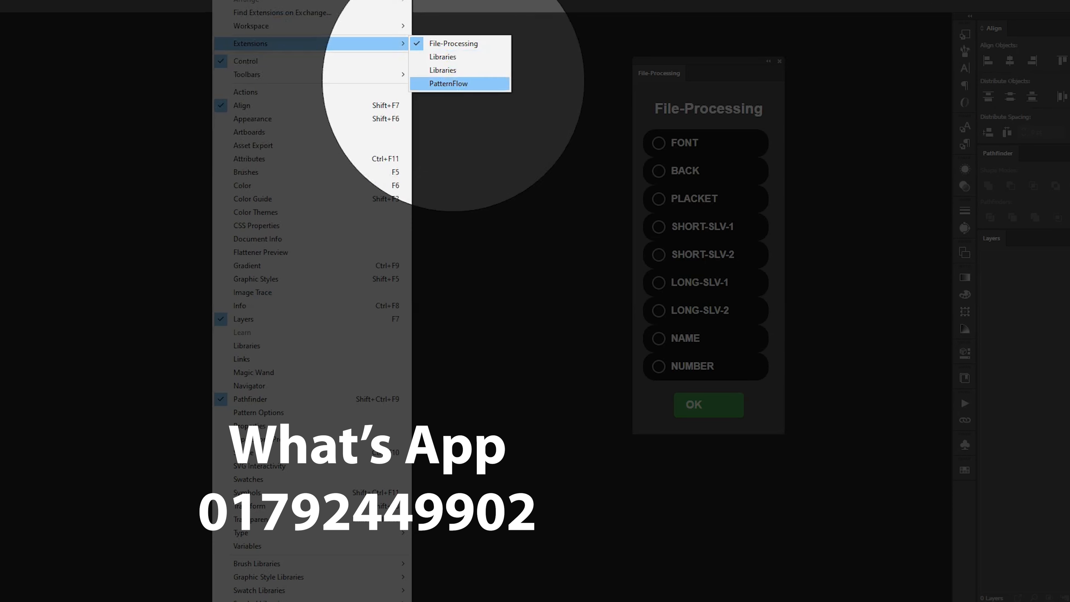
pyautogui.click(449, 83)
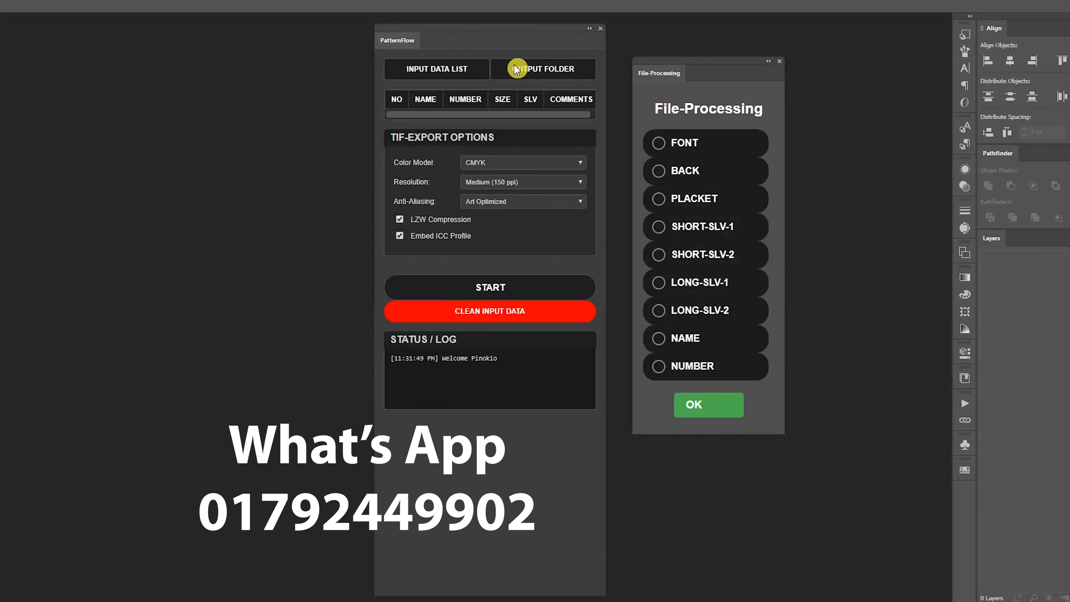
# Rearrange the PatternFlow and File-Processing extension windows beside the workspace's existing panels.
pyautogui.moveTo(442, 41); pyautogui.dragTo(825, 40)
pyautogui.moveTo(683, 71); pyautogui.dragTo(587, 60)
pyautogui.moveTo(828, 36); pyautogui.dragTo(781, 23)
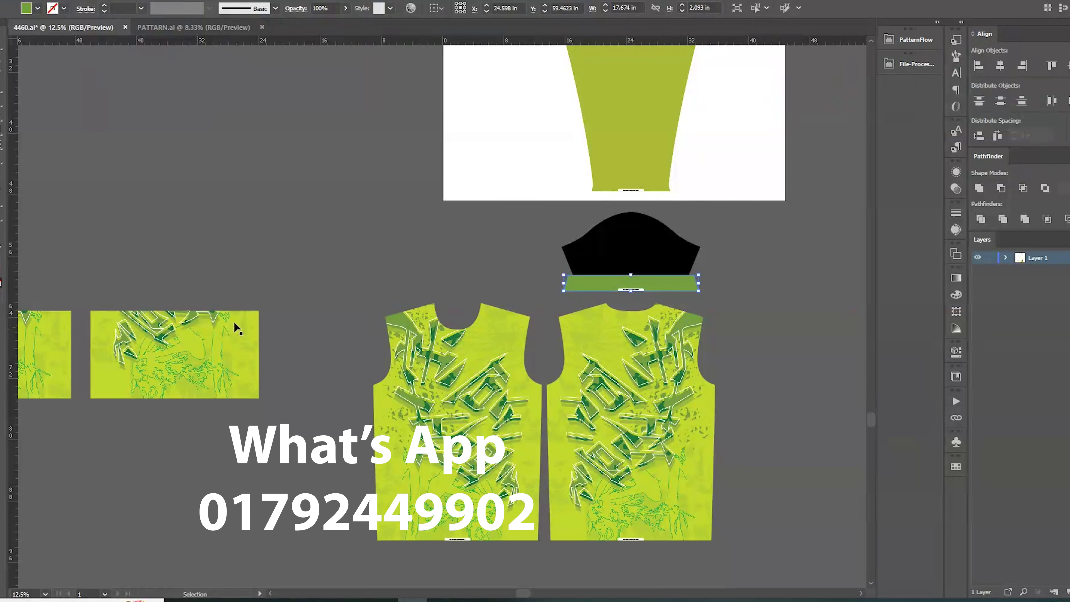
# Align the rectangular pattern image with the right and top edges of the black short-sleeve shape.
pyautogui.click(249, 337)
pyautogui.keyDown('shift'); pyautogui.click(661, 249); pyautogui.keyUp('shift')
pyautogui.click(1021, 64)
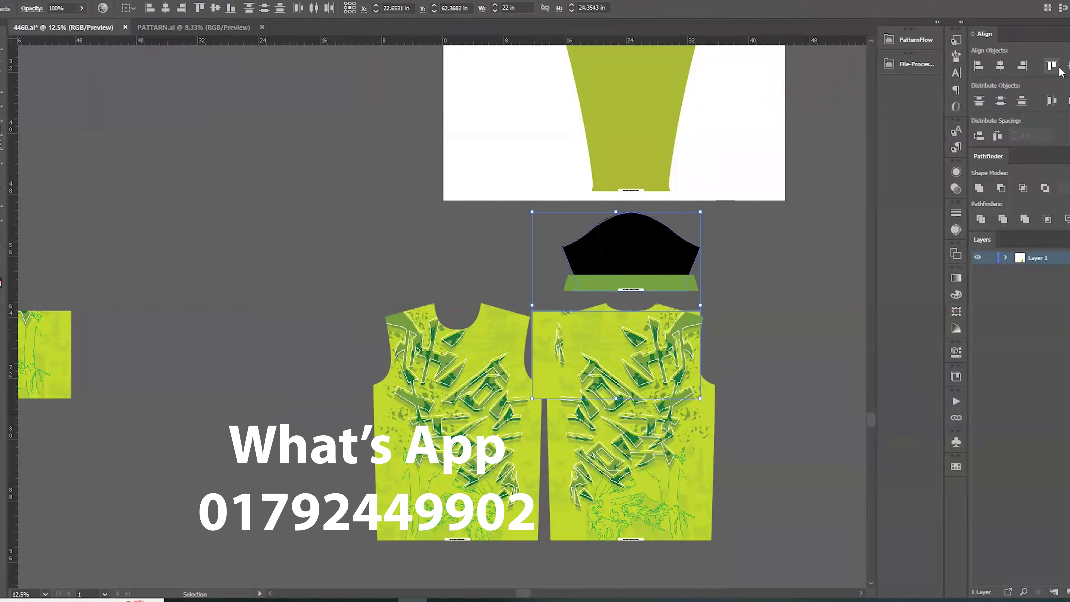
pyautogui.click(1051, 65)
# Bring the black short-sleeve shape to the front and clip the pattern image and green cuff inside it.
pyautogui.click(750, 240)
pyautogui.rightClick(624, 231)
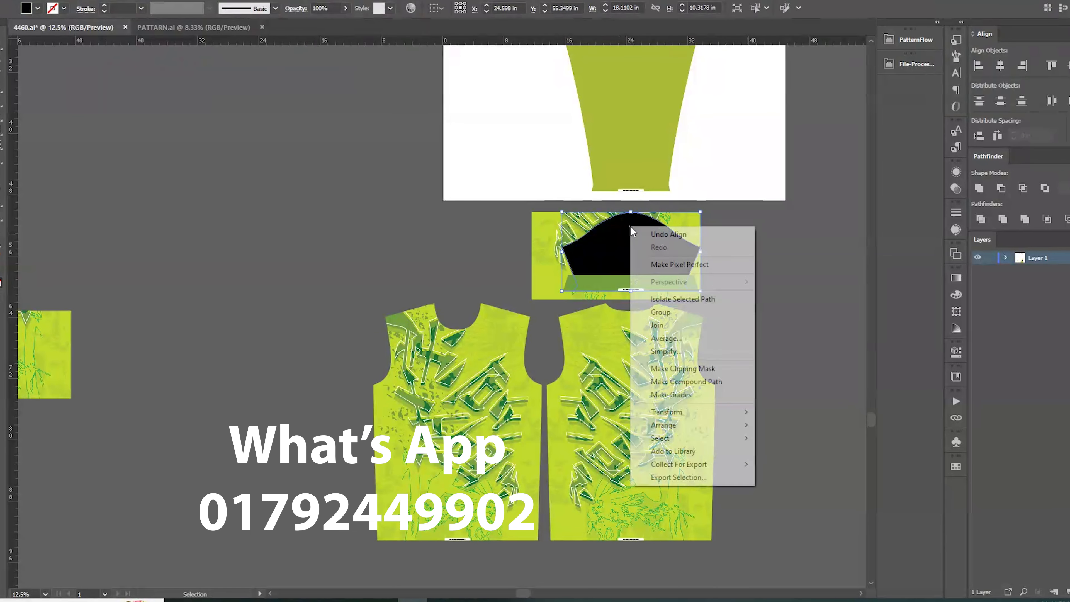
pyautogui.moveTo(693, 425)
pyautogui.click(800, 426)
pyautogui.moveTo(734, 216); pyautogui.dragTo(561, 297)
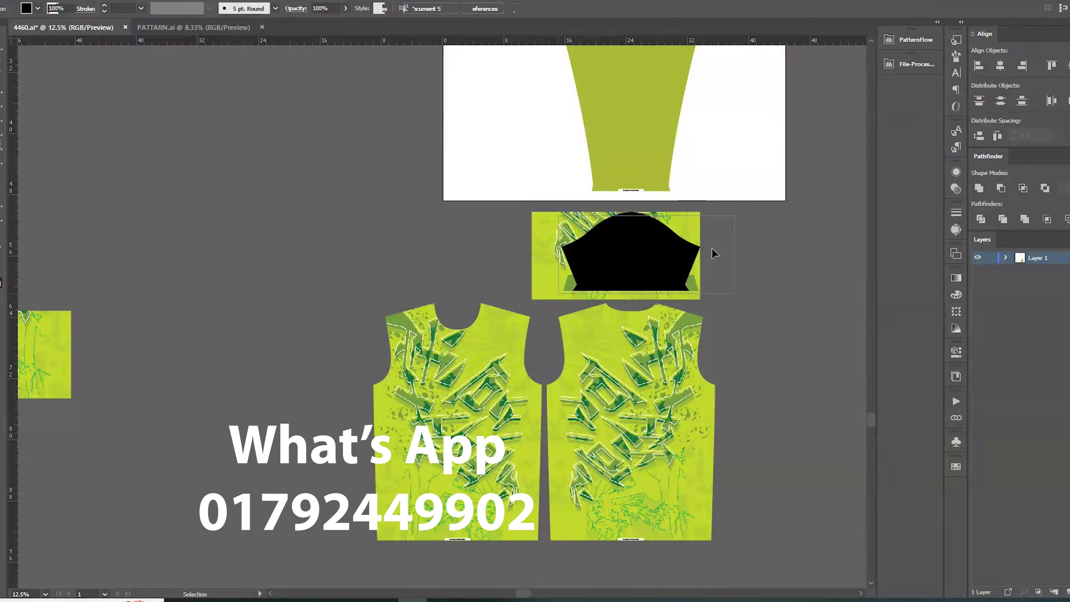
pyautogui.rightClick(666, 233)
pyautogui.click(716, 337)
pyautogui.click(749, 277)
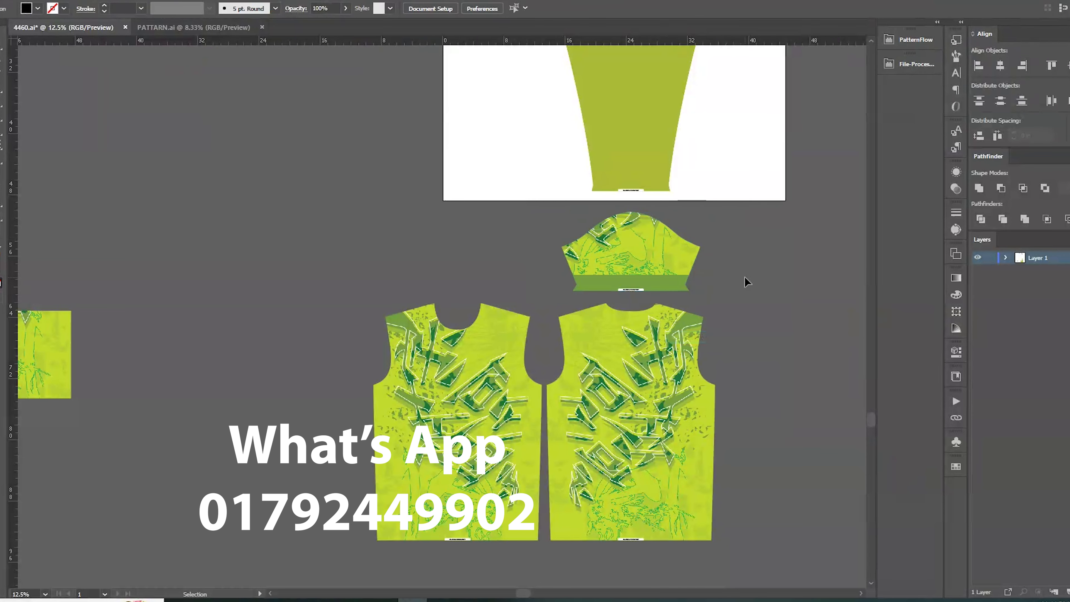
# Release the clipping mask of the plain olive long sleeve on the artboard.
pyautogui.moveTo(747, 280); pyautogui.dragTo(708, 295)
pyautogui.moveTo(688, 195); pyautogui.dragTo(703, 250)
pyautogui.click(619, 171)
pyautogui.rightClick(619, 171)
pyautogui.click(673, 267)
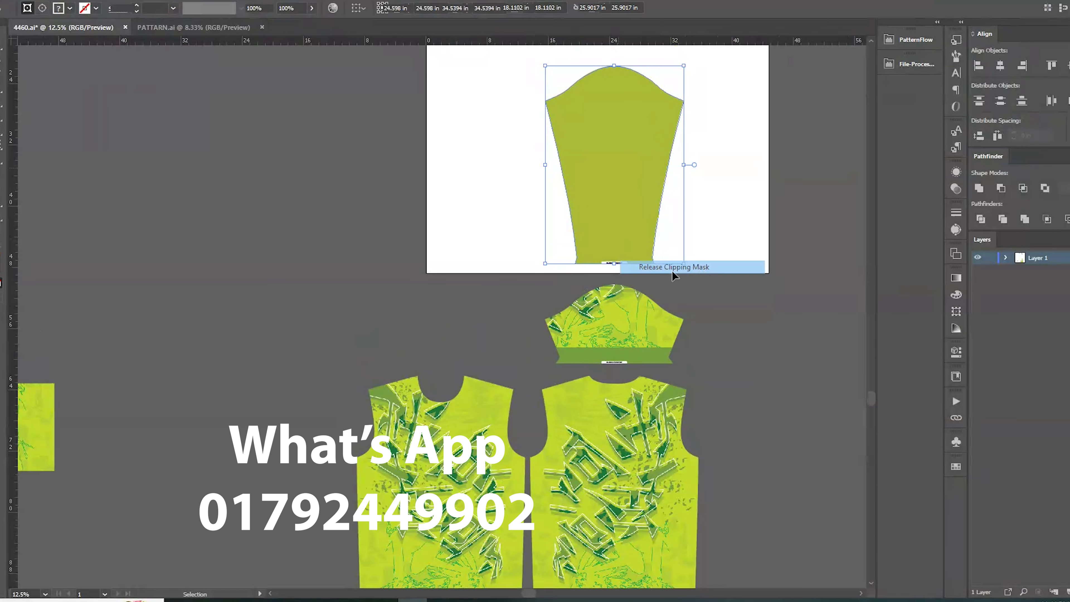
pyautogui.click(728, 234)
# Place a copy of the front body pattern over the long sleeve and remove the copy's clipping outline.
pyautogui.keyDown('alt'); pyautogui.moveTo(603, 189); pyautogui.dragTo(640, 145); pyautogui.keyUp('alt')
pyautogui.rightClick(681, 127)
pyautogui.click(738, 232)
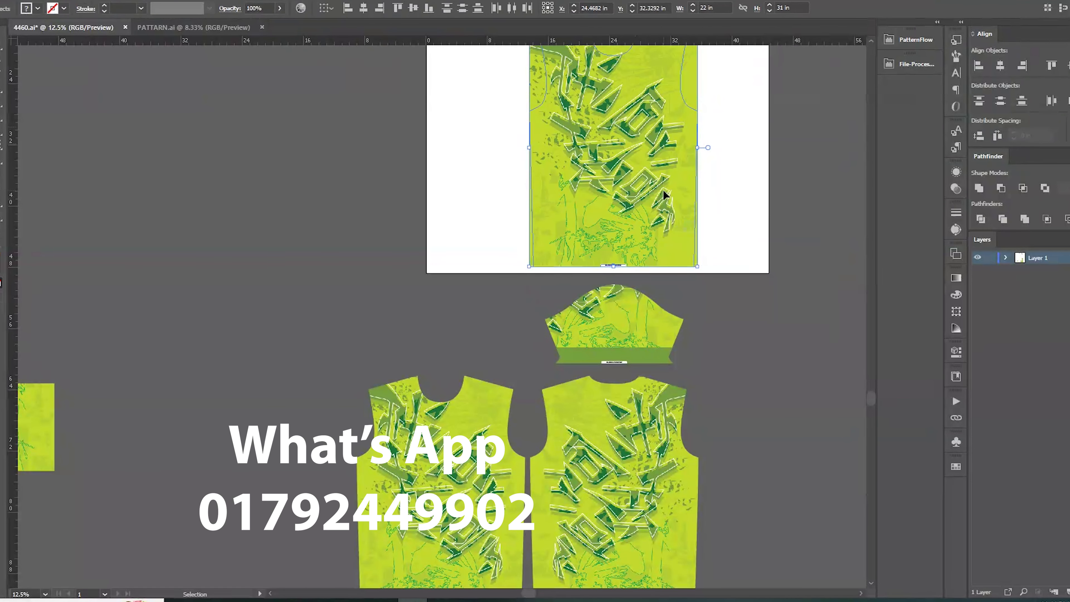
pyautogui.click(679, 206)
# Send the copied 22 by 31 in pattern image behind the long-sleeve shape.
pyautogui.rightClick(684, 144)
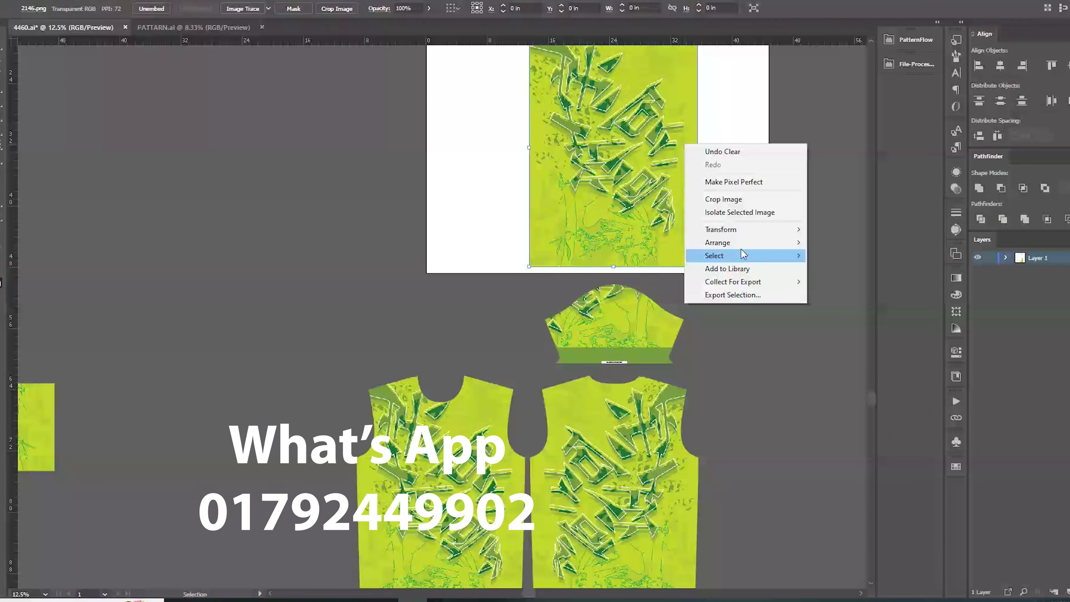
pyautogui.moveTo(802, 248)
pyautogui.click(848, 269)
pyautogui.click(706, 192)
pyautogui.scroll(3, 716, 211)
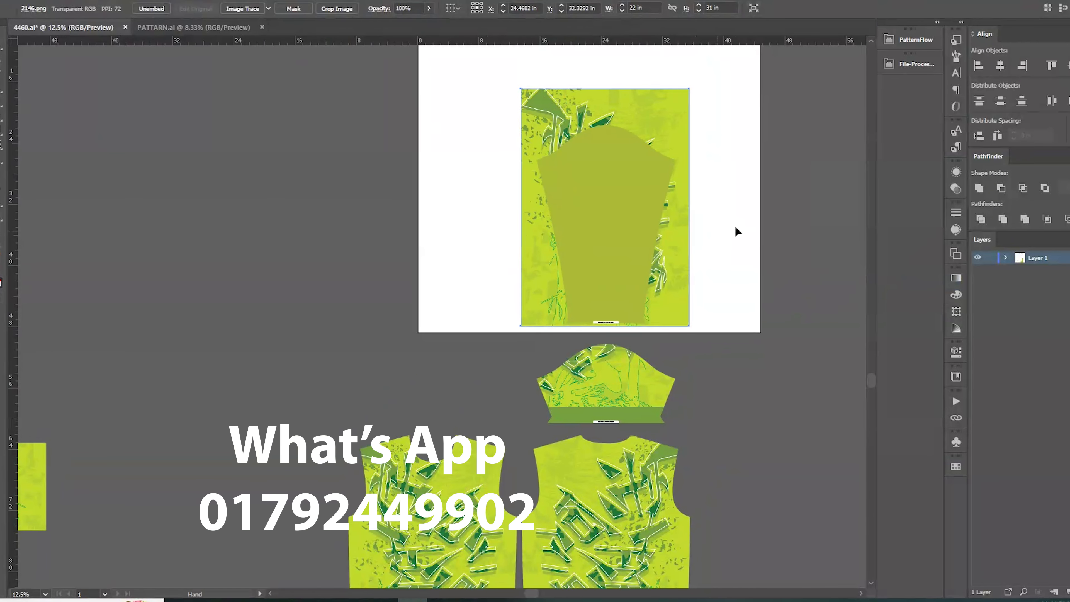
pyautogui.rightClick(577, 170)
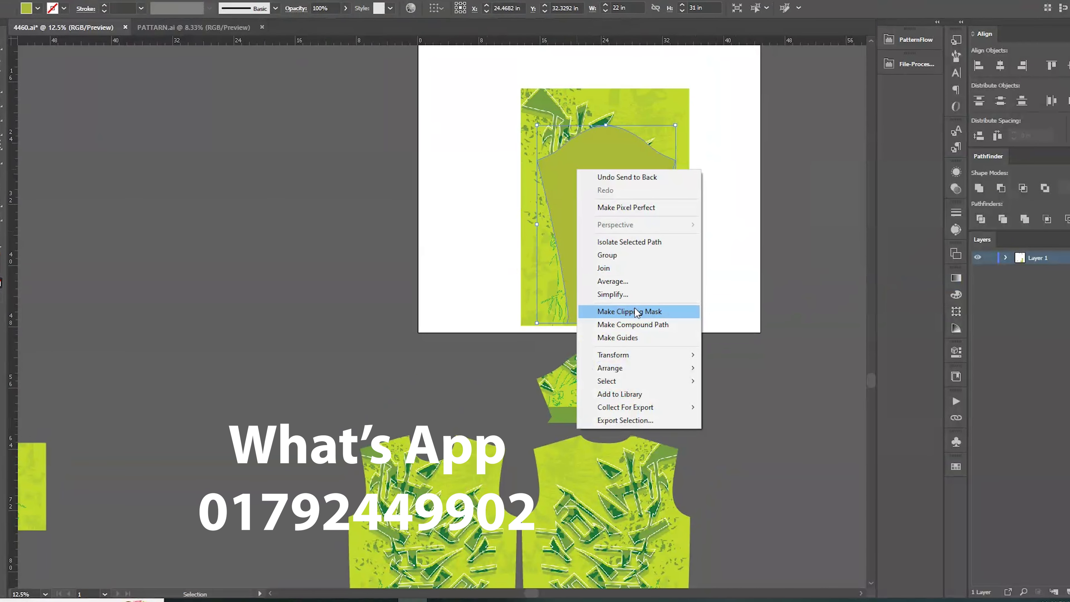
pyautogui.click(749, 248)
pyautogui.rightClick(599, 212)
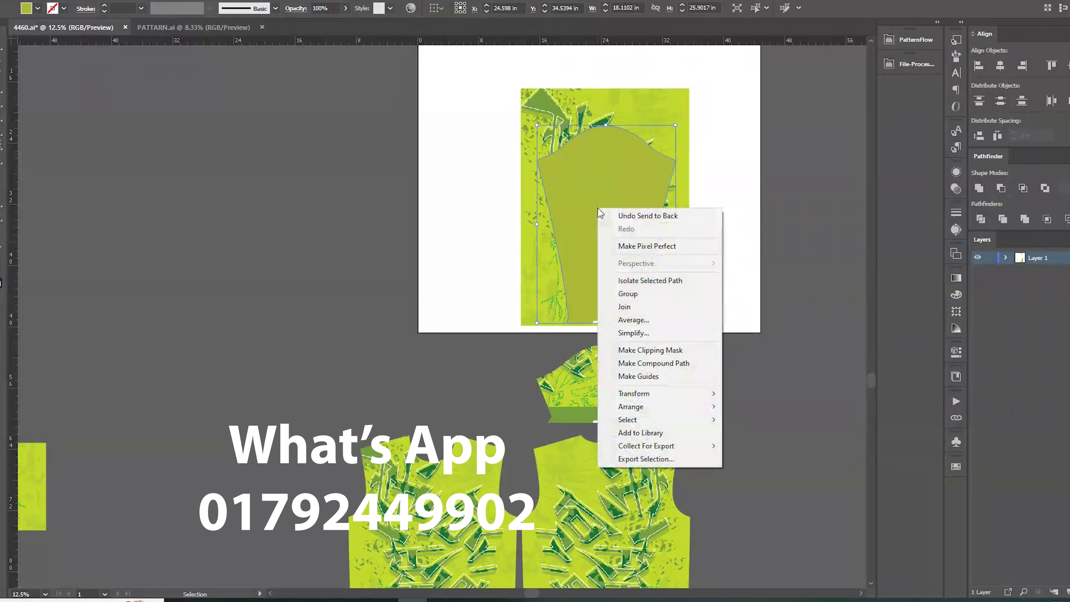
pyautogui.click(731, 158)
pyautogui.moveTo(614, 208); pyautogui.dragTo(712, 190)
pyautogui.hotkey('ctrl', 'z')
# Bring the olive long-sleeve shape to the front and clip the pattern image inside it.
pyautogui.rightClick(630, 173)
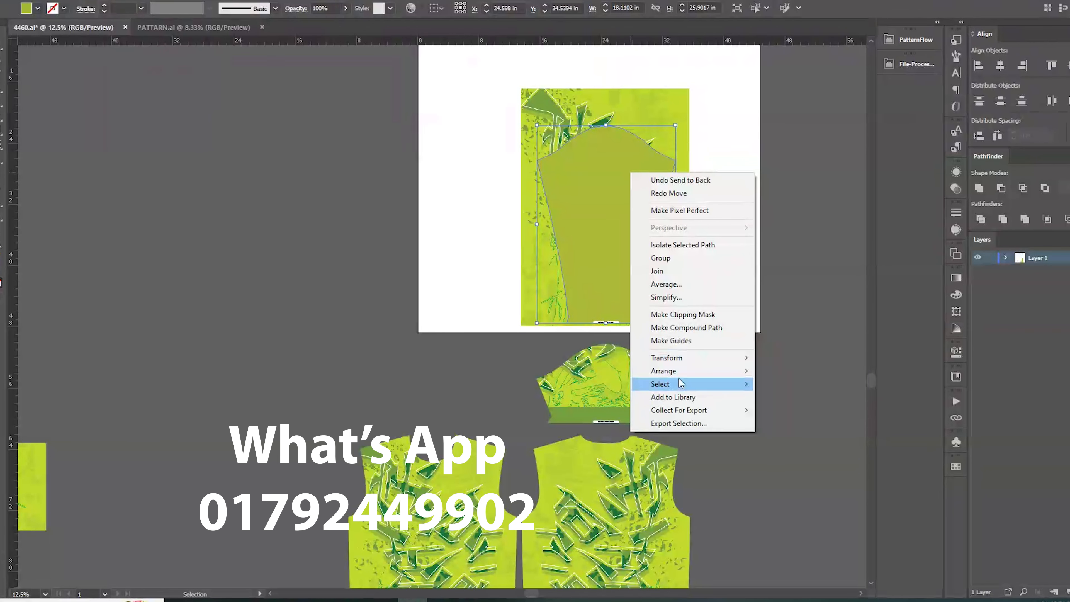
pyautogui.click(762, 372)
pyautogui.moveTo(726, 164); pyautogui.dragTo(530, 329)
pyautogui.rightClick(593, 200)
pyautogui.click(632, 307)
pyautogui.moveTo(728, 293); pyautogui.dragTo(723, 275)
# Duplicate the long sleeve and the short sleeve together to the left of the originals.
pyautogui.click(592, 175)
pyautogui.click(604, 372)
pyautogui.keyDown('shift'); pyautogui.click(604, 243); pyautogui.keyUp('shift')
pyautogui.moveTo(609, 230); pyautogui.dragTo(450, 227)
# Reflect the copied long and short sleeves horizontally and check their size labels.
pyautogui.rightClick(454, 196)
pyautogui.moveTo(535, 316)
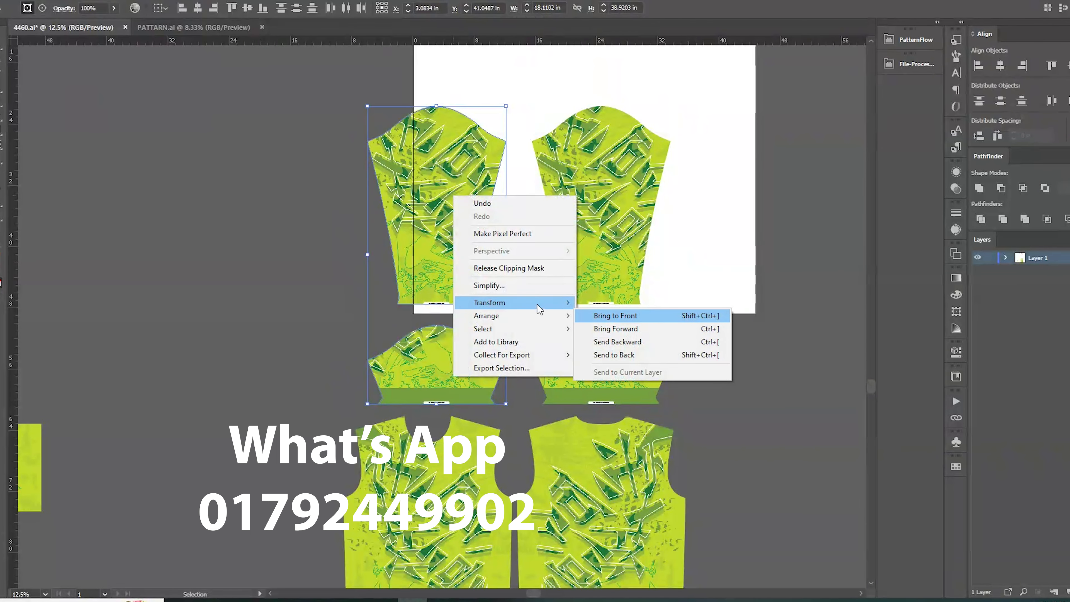
pyautogui.click(613, 347)
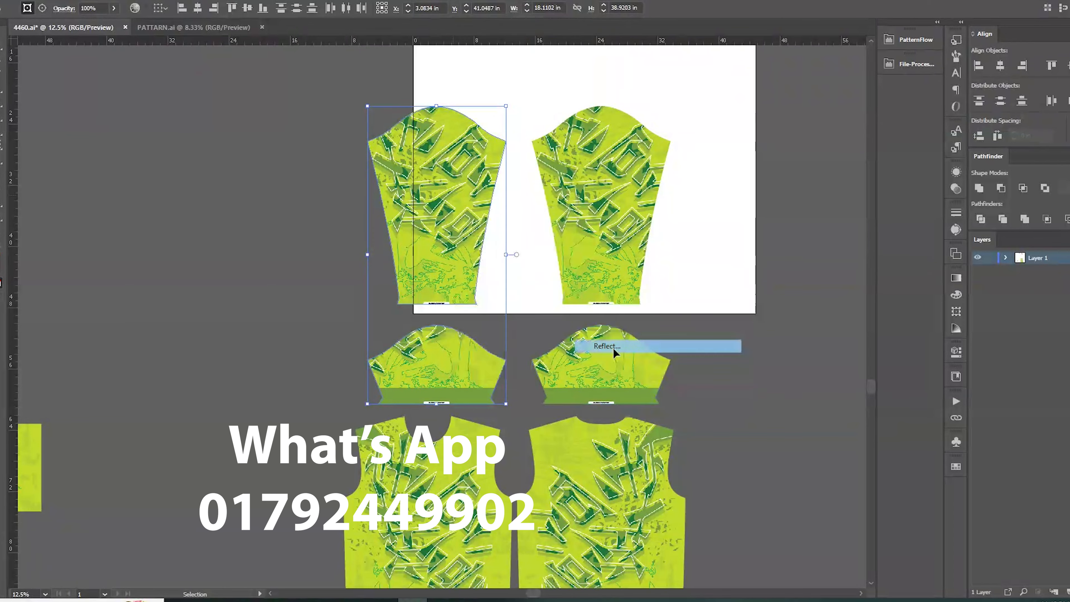
pyautogui.click(564, 356)
pyautogui.scroll(4, 438, 324)
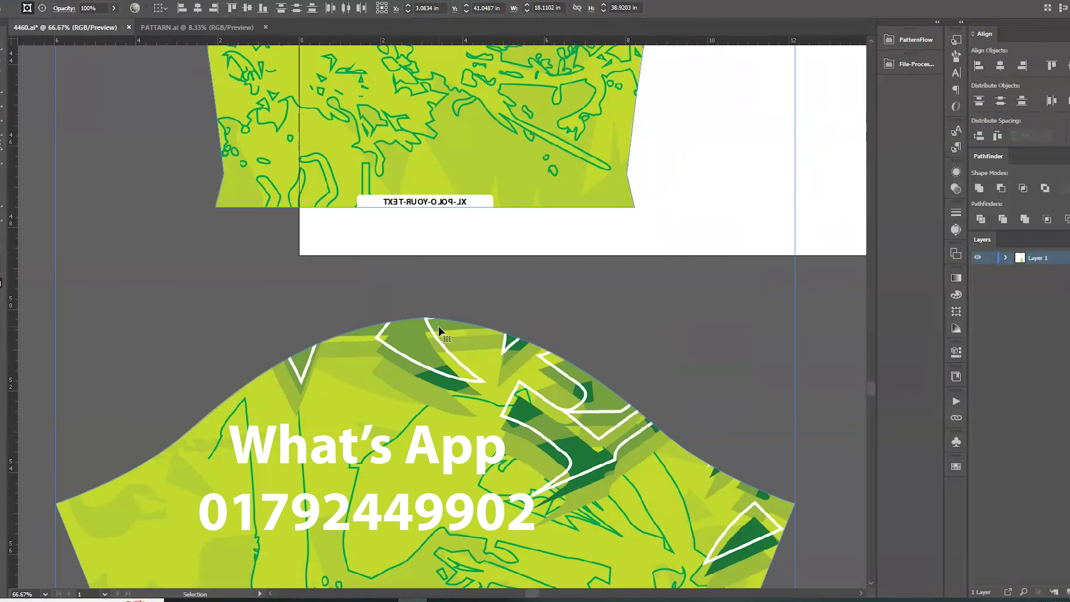
pyautogui.scroll(-2, 438, 325)
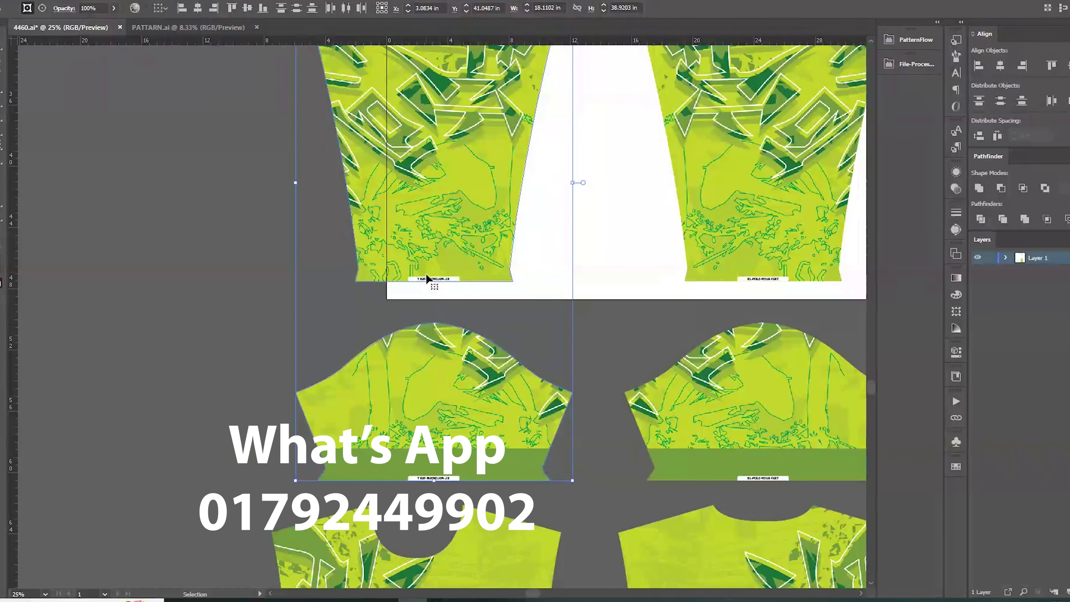
pyautogui.scroll(2, 428, 279)
# Place the NAME and 10 text in front of the back body and center it horizontally on the piece.
pyautogui.moveTo(188, 290); pyautogui.dragTo(136, 412)
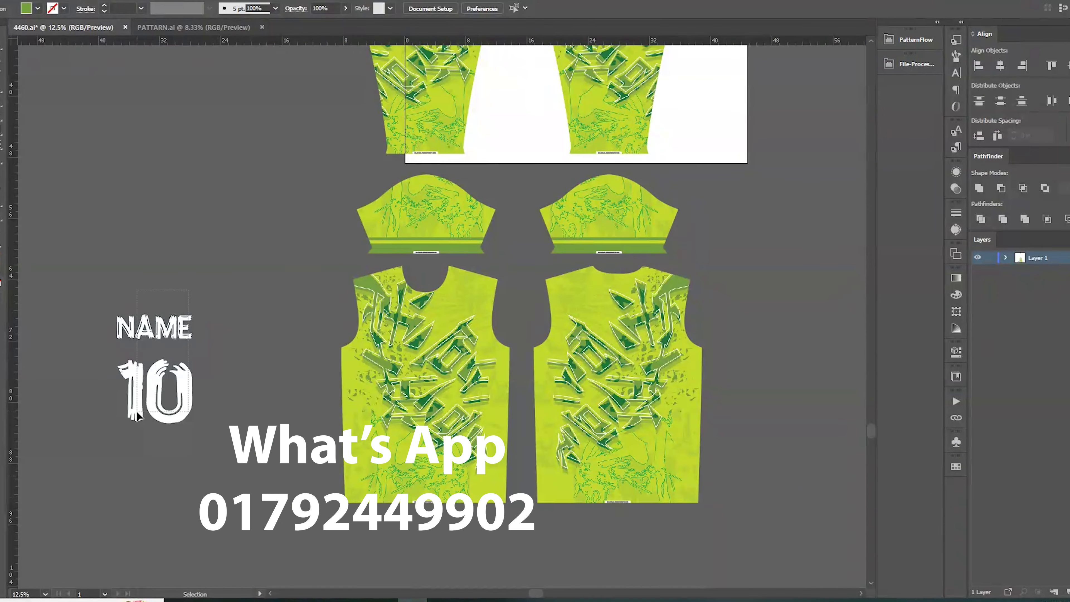
pyautogui.moveTo(153, 377); pyautogui.dragTo(155, 380)
pyautogui.moveTo(376, 376); pyautogui.dragTo(729, 363)
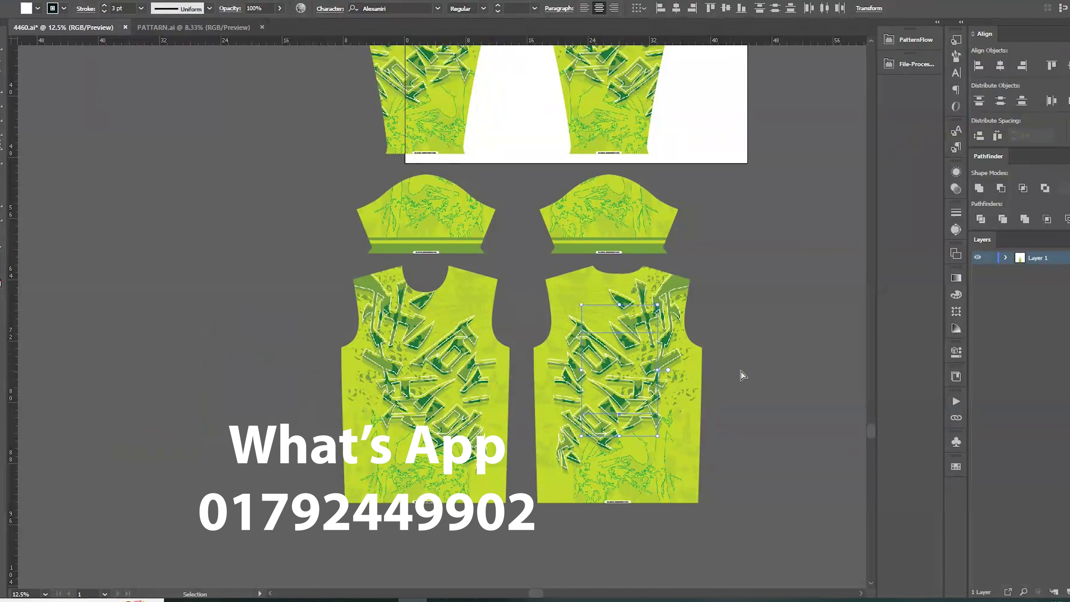
pyautogui.click(704, 380)
pyautogui.moveTo(724, 296); pyautogui.dragTo(632, 392)
pyautogui.click(1001, 66)
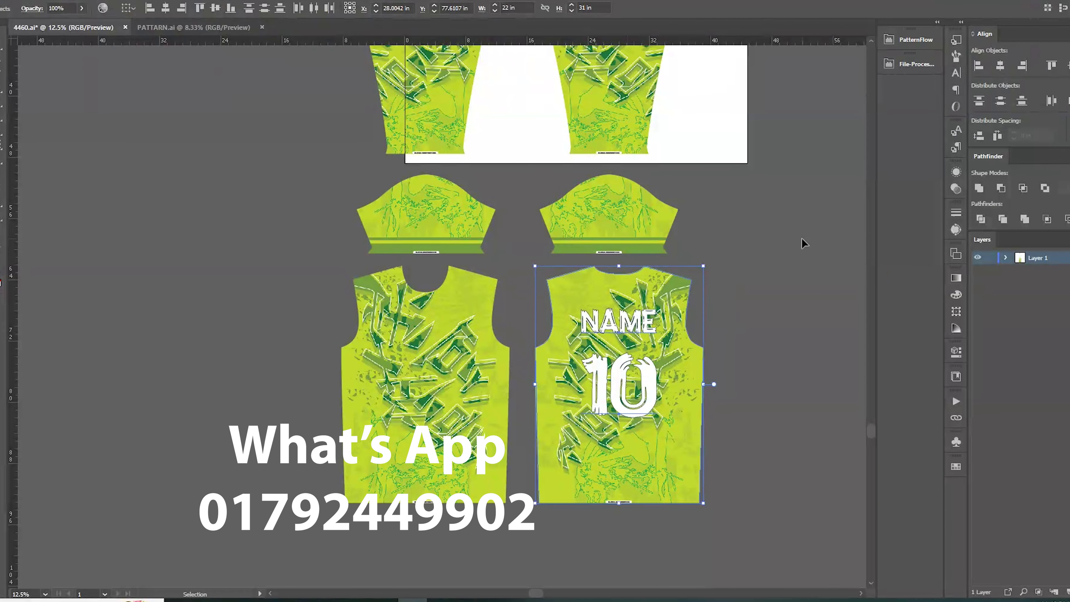
# Release the back body's clipping mask and bring its outline to the front.
pyautogui.scroll(1, 712, 392)
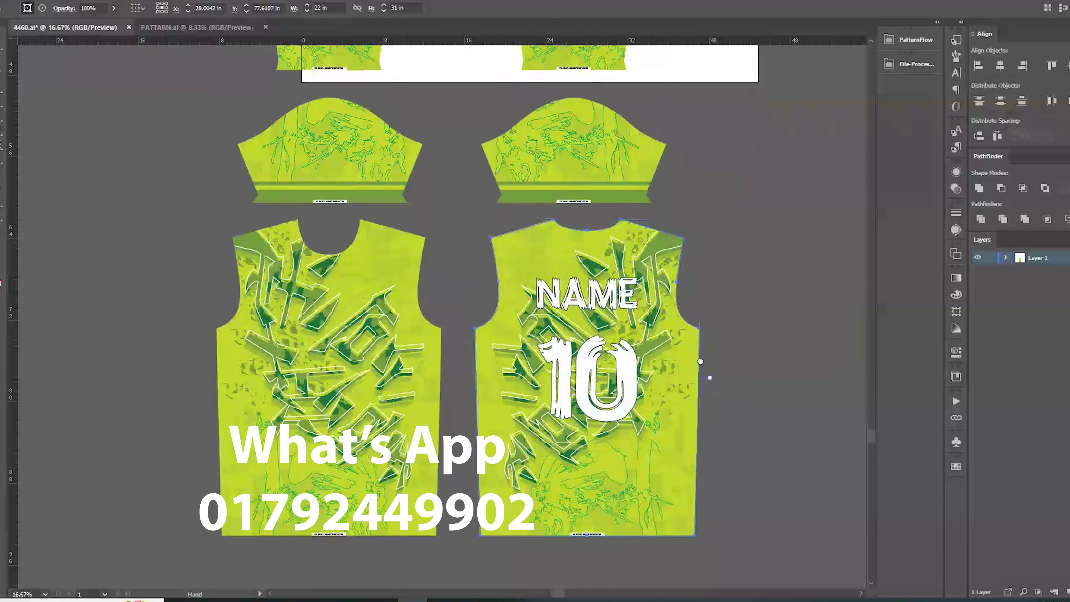
pyautogui.rightClick(726, 304)
pyautogui.click(758, 402)
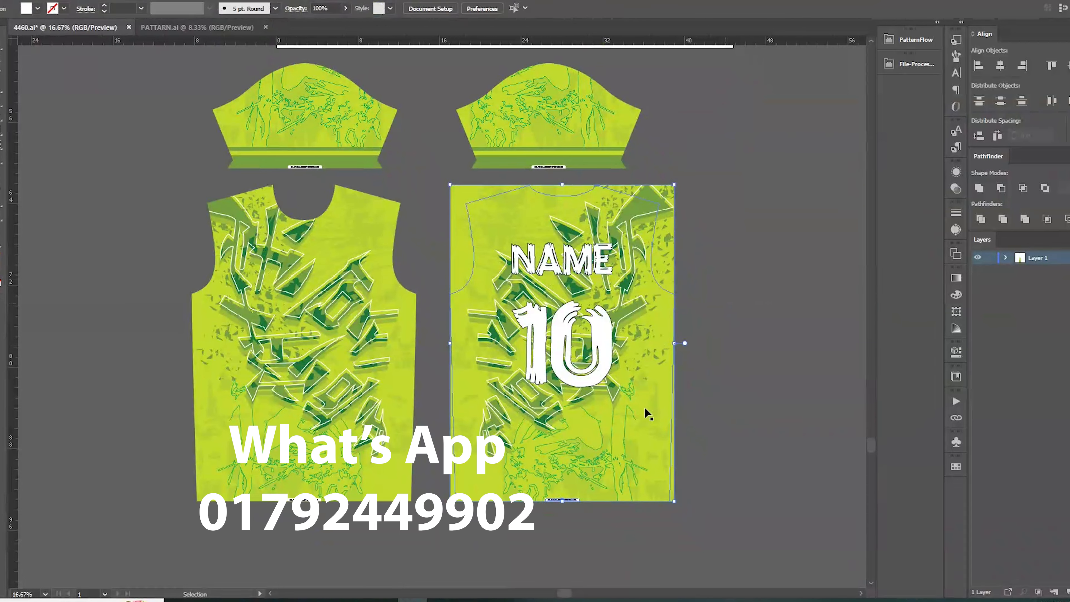
pyautogui.keyDown('shift'); pyautogui.click(634, 450); pyautogui.keyUp('shift')
pyautogui.hotkey('ctrl', 'c')
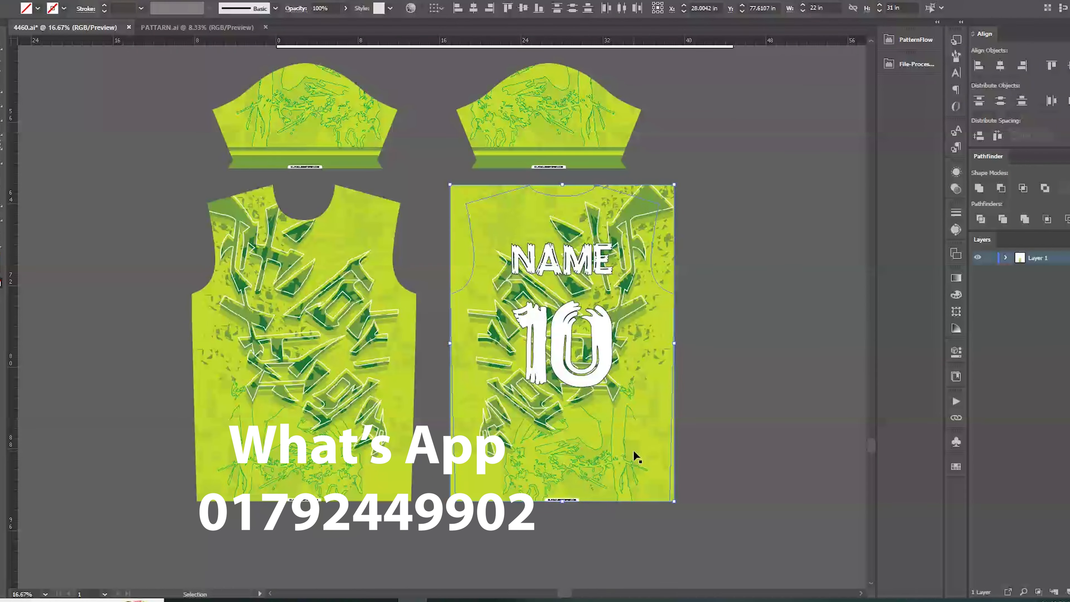
pyautogui.rightClick(633, 449)
pyautogui.moveTo(690, 293)
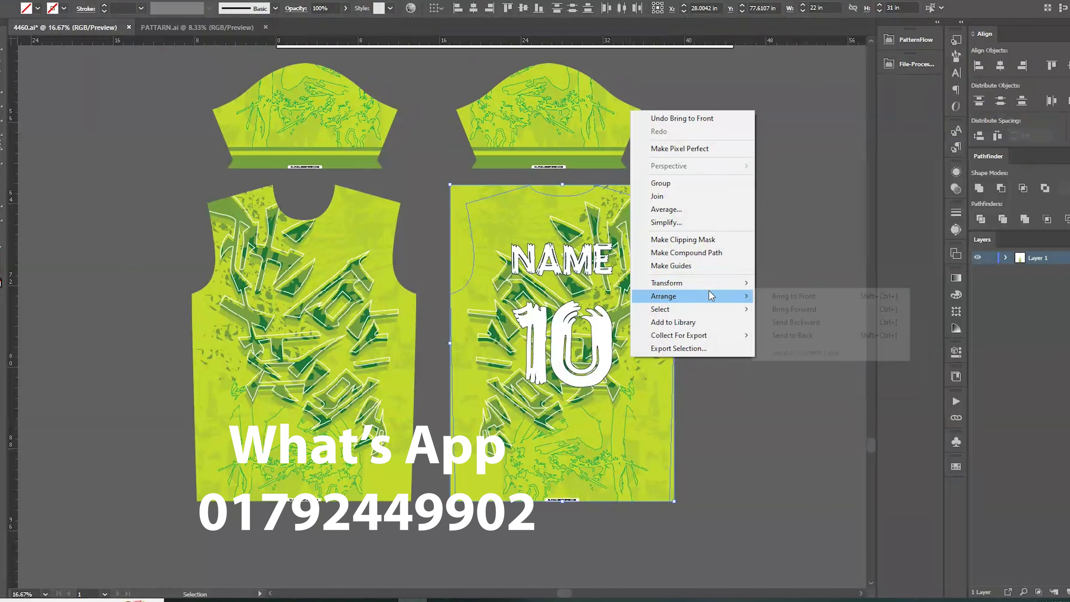
pyautogui.click(788, 296)
# Clip the pattern image, name and number inside the back body outline.
pyautogui.click(704, 226)
pyautogui.moveTo(702, 221); pyautogui.dragTo(462, 520)
pyautogui.rightClick(597, 259)
pyautogui.click(646, 363)
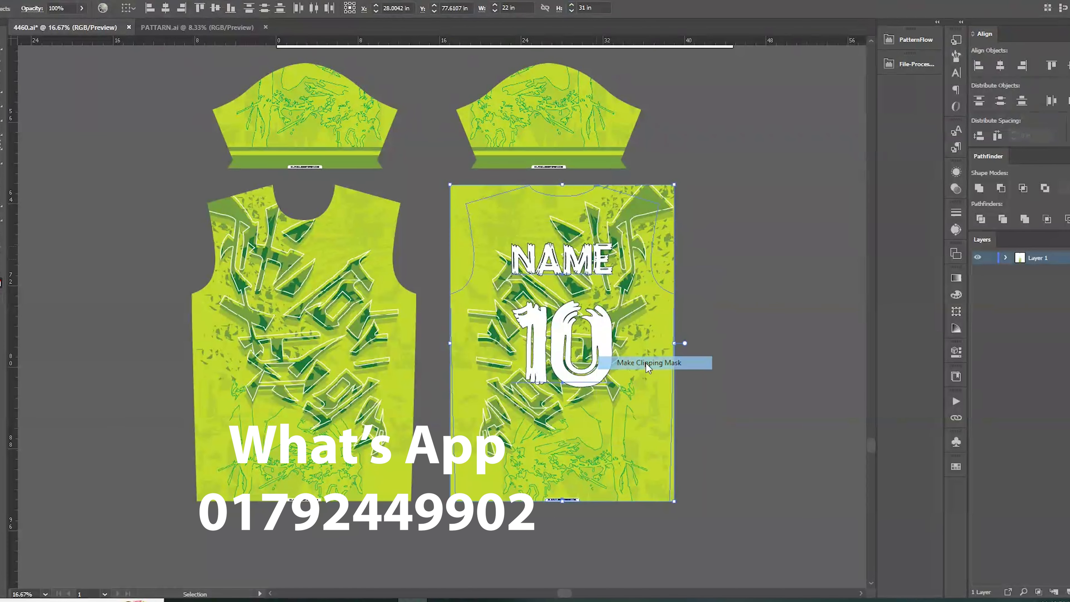
pyautogui.click(724, 361)
# Move the CRAZY BOYS logo from the top of the artboard onto the front body's chest.
pyautogui.scroll(-2, 526, 294)
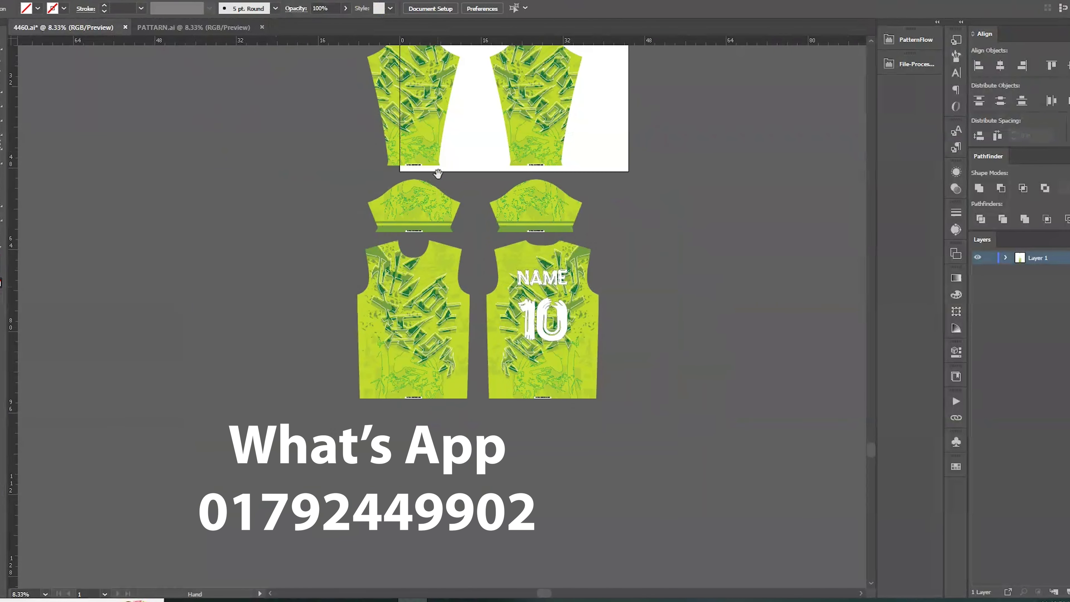
pyautogui.moveTo(437, 175); pyautogui.dragTo(504, 247)
pyautogui.moveTo(504, 290); pyautogui.dragTo(529, 472)
pyautogui.moveTo(511, 67); pyautogui.dragTo(305, 206)
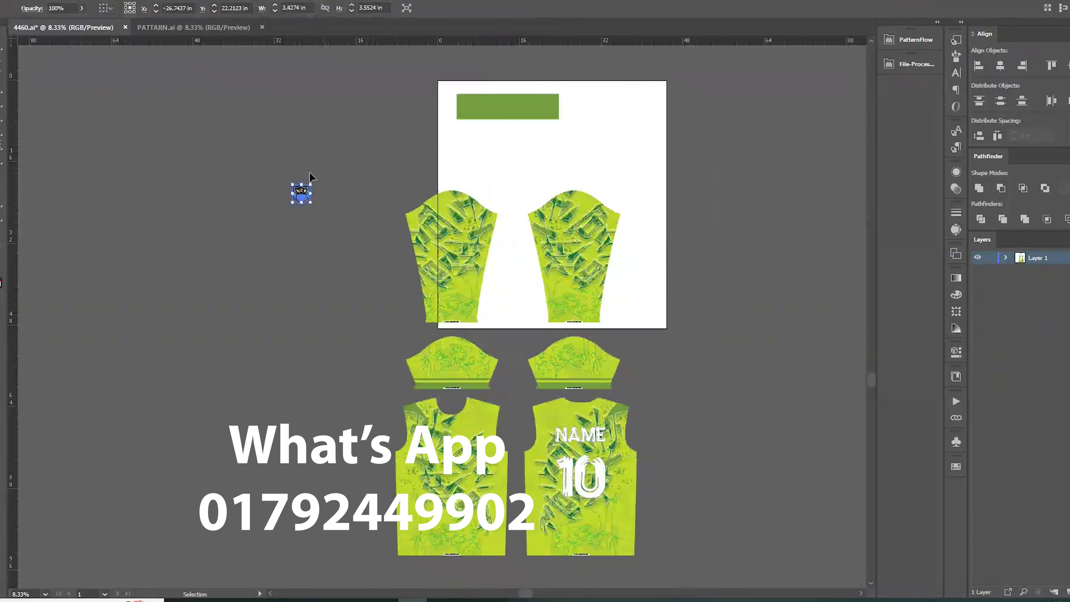
pyautogui.moveTo(464, 434); pyautogui.dragTo(465, 436)
# Bring the logo in front of the front body and align its top edge with the body's top edge.
pyautogui.scroll(3, 465, 436)
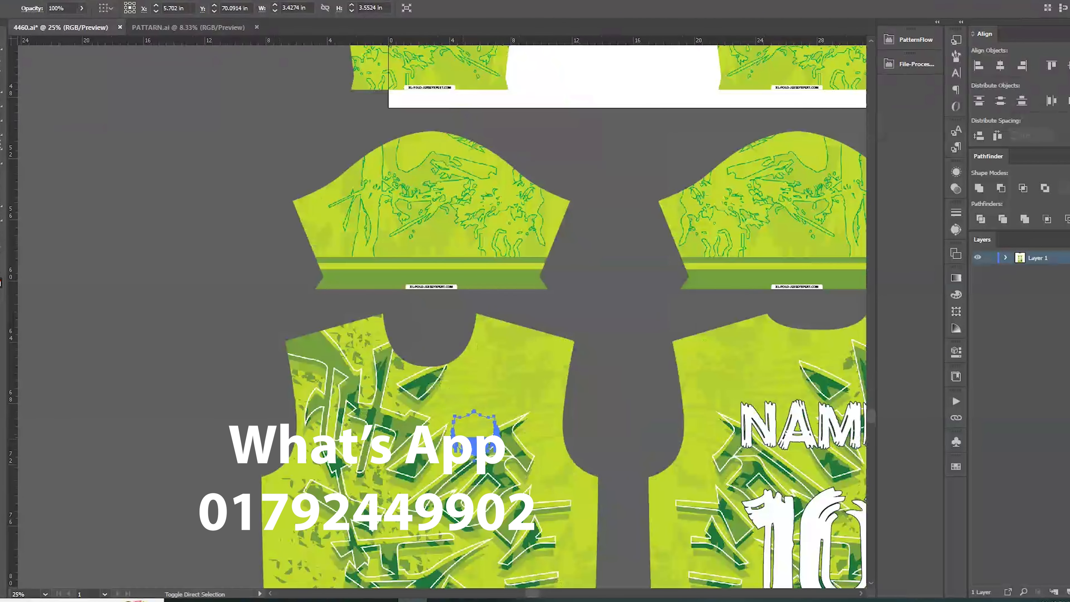
pyautogui.click(506, 420)
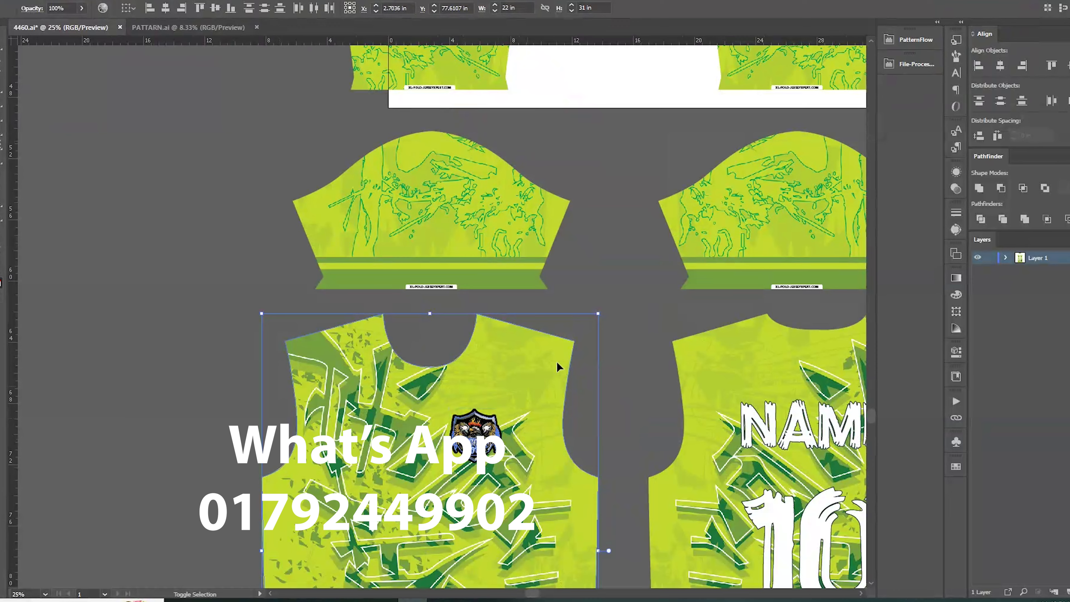
pyautogui.click(1053, 65)
pyautogui.scroll(3, 447, 347)
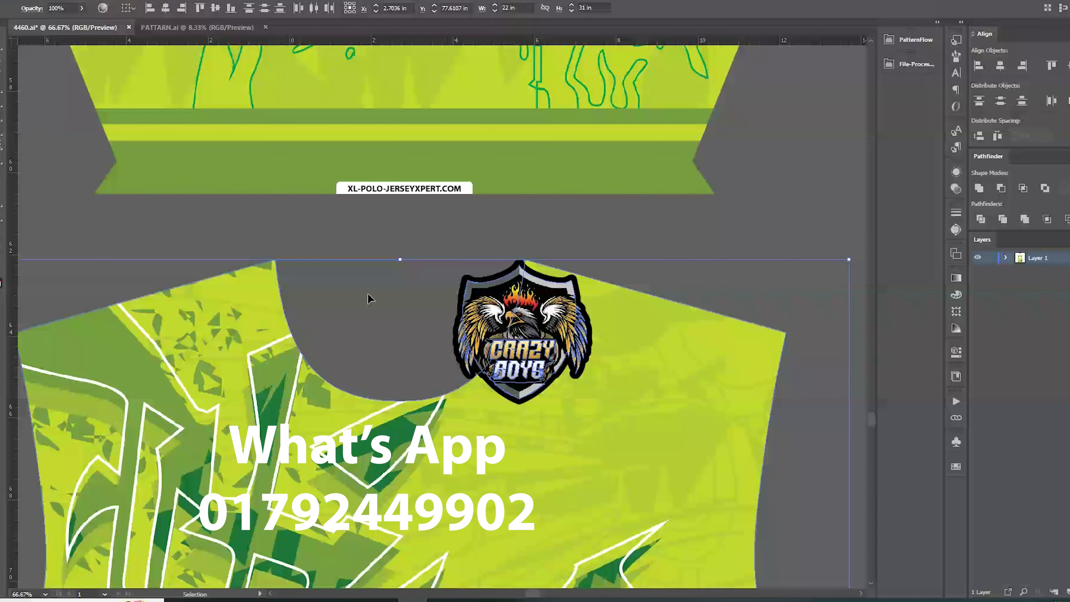
# Place a vertical guide at the center of the front body and align the logo's left edge to it.
pyautogui.scroll(1, 368, 298)
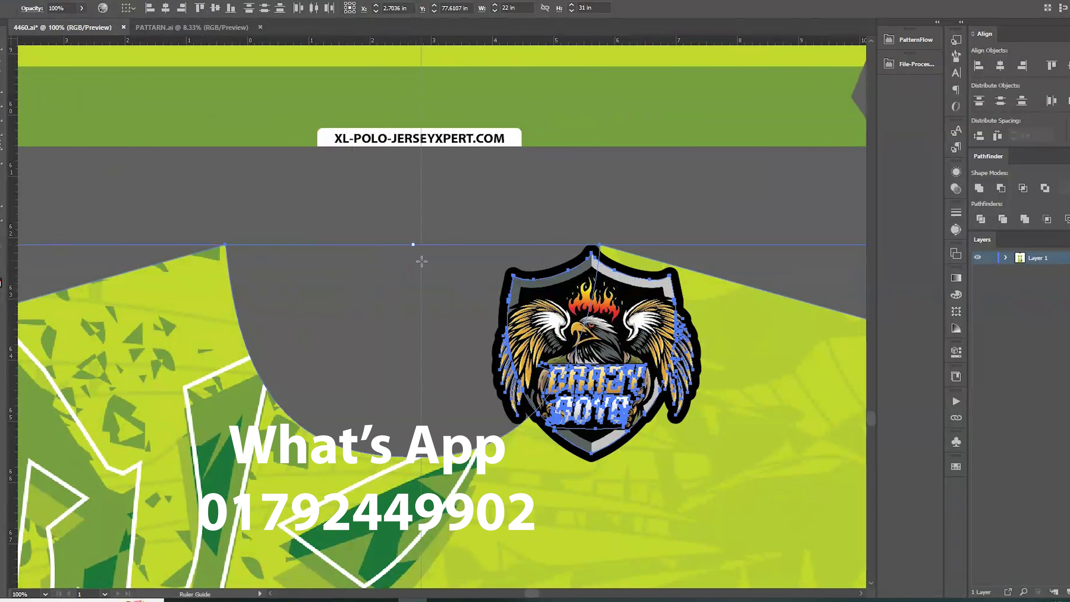
pyautogui.moveTo(415, 264); pyautogui.dragTo(414, 266)
pyautogui.keyDown('shift'); pyautogui.click(414, 383); pyautogui.keyUp('shift')
pyautogui.click(979, 65)
# Set the keyboard increment to 1 inch and nudge the logo down onto the chest.
pyautogui.scroll(-4, 504, 240)
pyautogui.moveTo(614, 337); pyautogui.dragTo(591, 280)
pyautogui.hotkey('ctrl', 'k')
pyautogui.write('1INCH')
pyautogui.press('Return')
pyautogui.press('Down')
# Set the keyboard increment to 7 cm and nudge the logo and guide right by that distance.
pyautogui.hotkey('ctrl', 'k')
pyautogui.write('7CM')
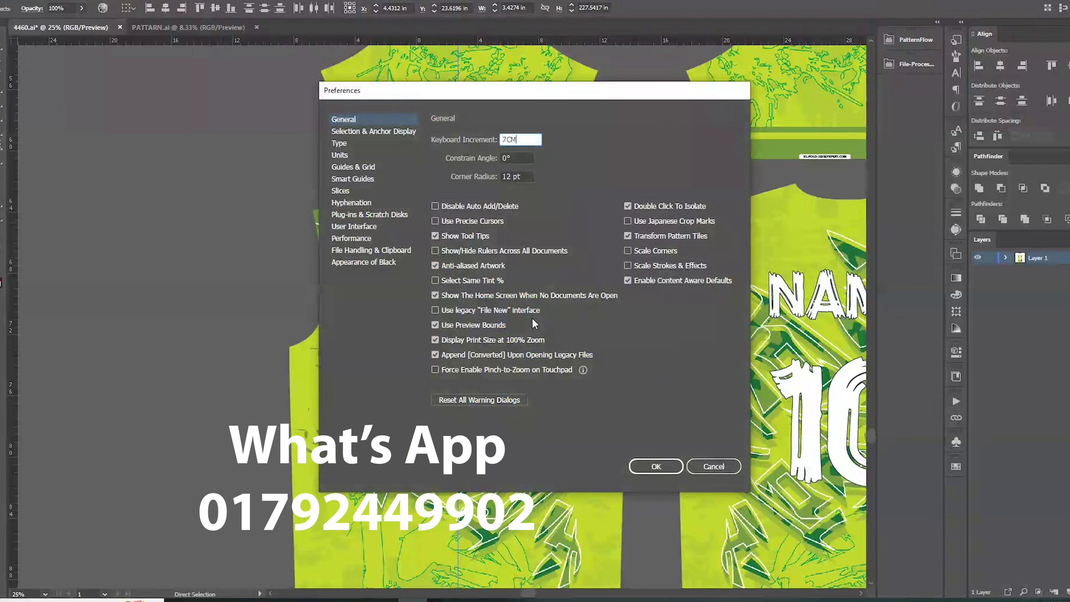
pyautogui.press('Return')
pyautogui.click(497, 174)
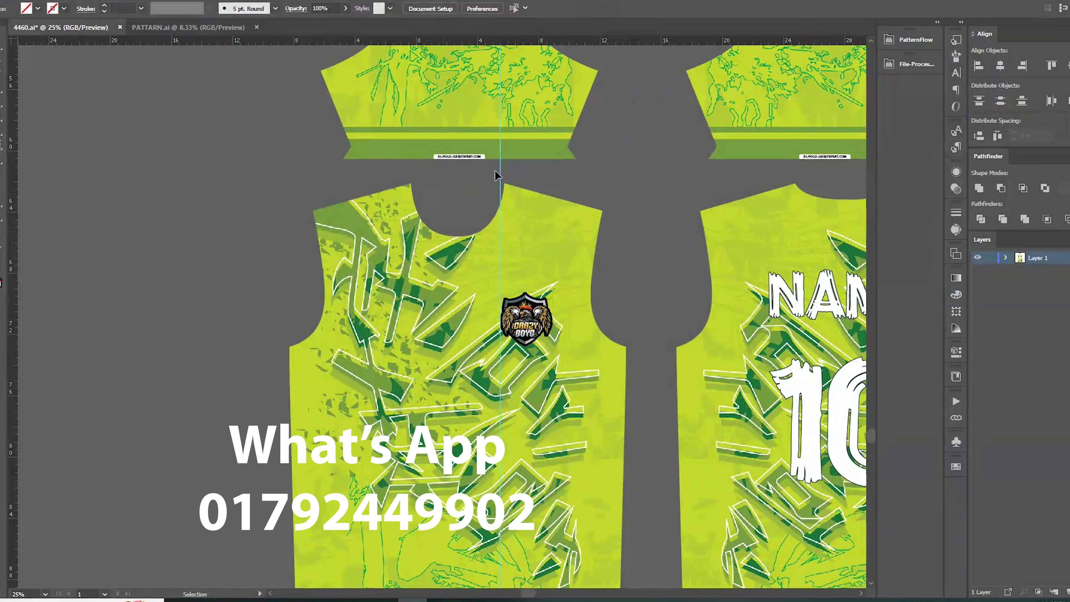
# Delete the vertical guide running along the logo's left edge.
pyautogui.scroll(-1, 507, 255)
pyautogui.moveTo(508, 256); pyautogui.dragTo(467, 164)
pyautogui.click(462, 477)
# Release the front body's clipping mask and bring its outline to the front.
pyautogui.rightClick(409, 241)
pyautogui.click(473, 343)
pyautogui.moveTo(266, 276); pyautogui.dragTo(389, 338)
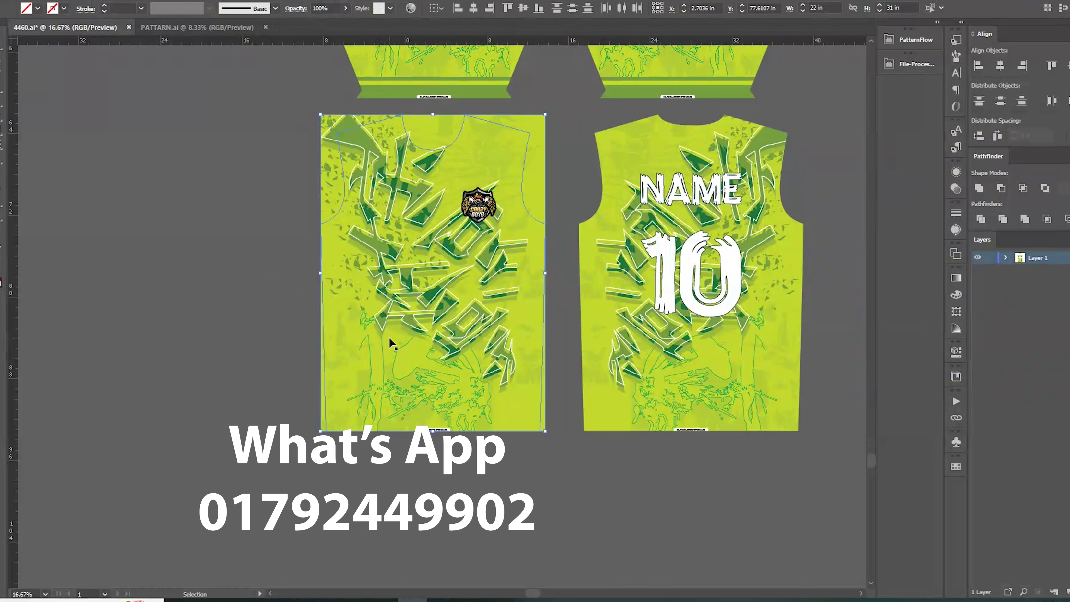
pyautogui.rightClick(389, 338)
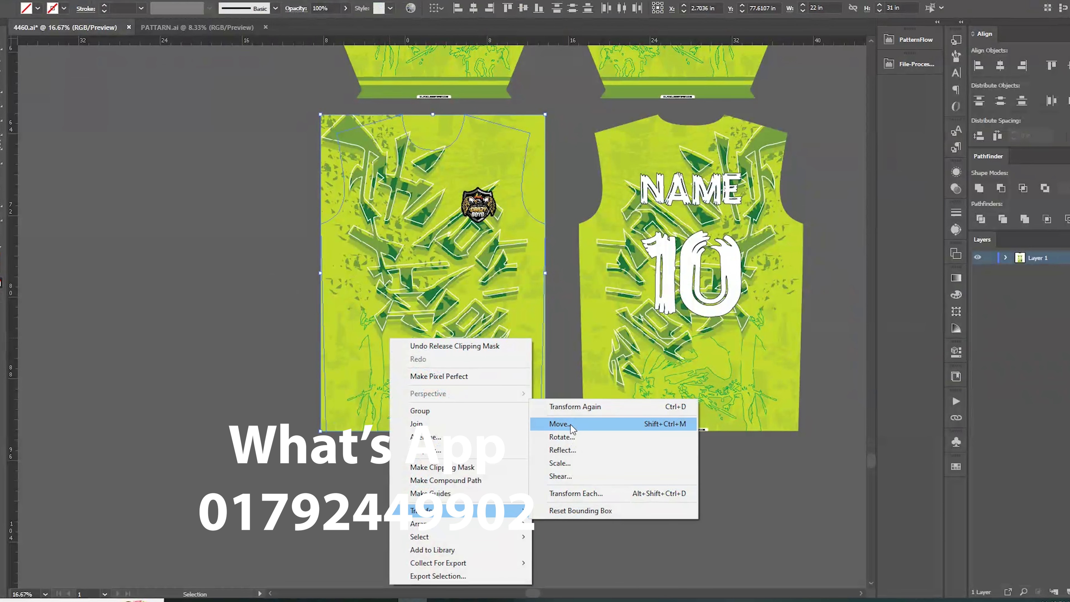
pyautogui.moveTo(488, 528)
pyautogui.click(571, 524)
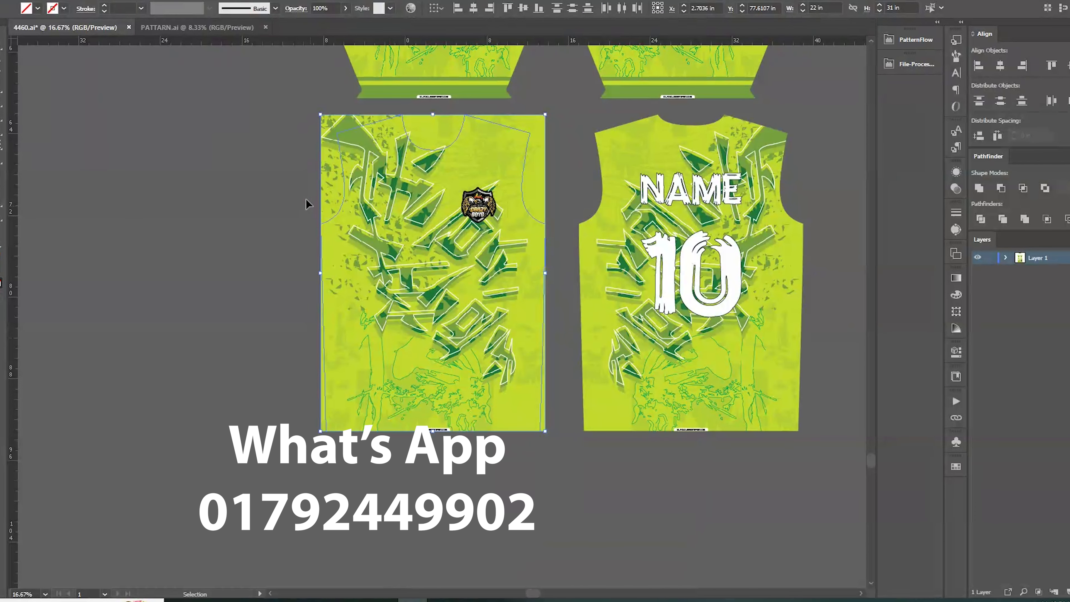
# Clip the pattern image and logo inside the front body outline.
pyautogui.rightClick(462, 187)
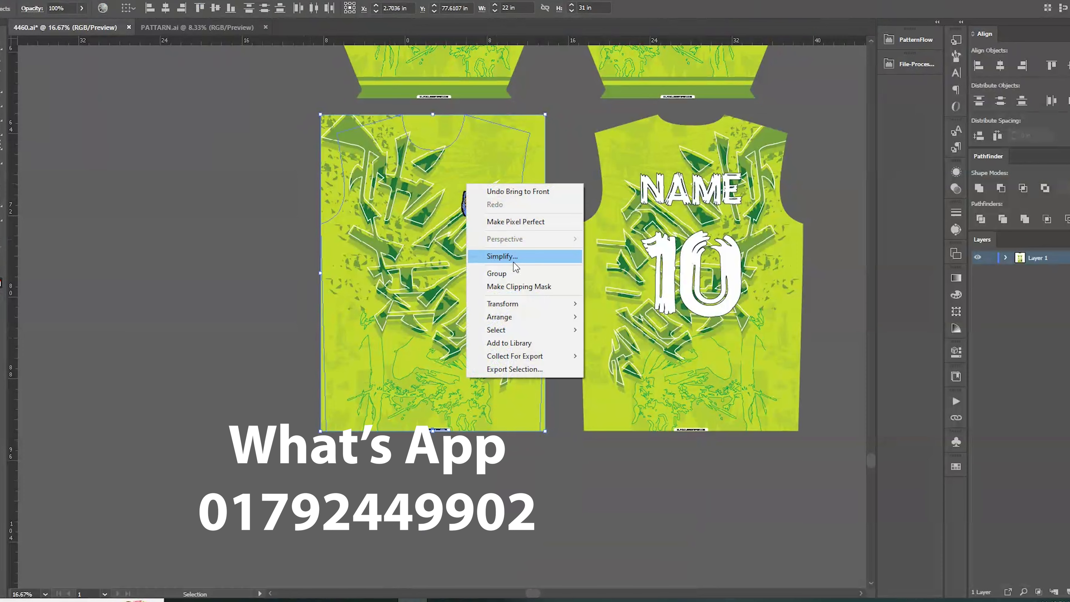
pyautogui.click(520, 285)
pyautogui.scroll(-1, 443, 217)
pyautogui.moveTo(583, 139); pyautogui.dragTo(539, 242)
pyautogui.click(668, 198)
# Move the green rectangle on the artboard down to just above the long sleeves.
pyautogui.scroll(-1, 703, 124)
pyautogui.moveTo(703, 123); pyautogui.dragTo(623, 298)
pyautogui.moveTo(475, 89); pyautogui.dragTo(484, 152)
pyautogui.moveTo(625, 251); pyautogui.dragTo(583, 196)
pyautogui.click(604, 192)
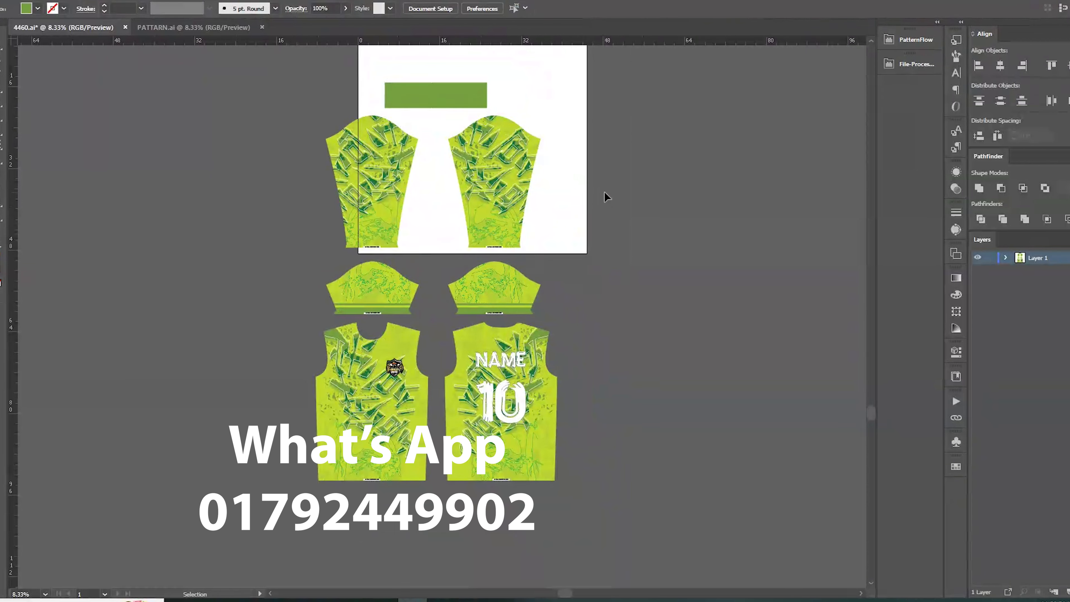
# Open the File-Processing extension, select the front body, and undock the extension as a floating panel.
pyautogui.click(232, 1)
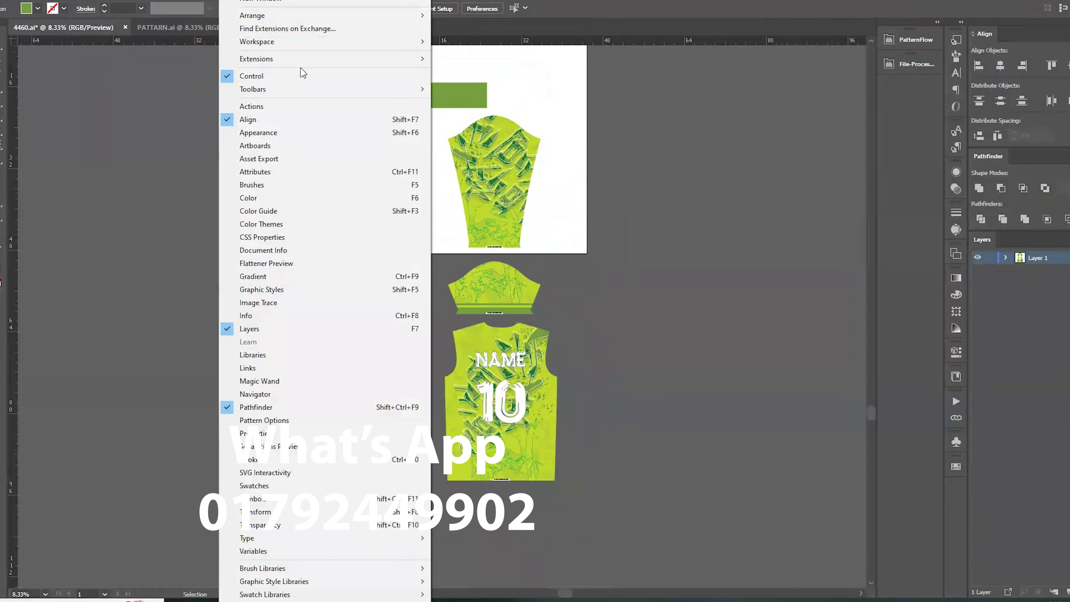
pyautogui.moveTo(302, 62)
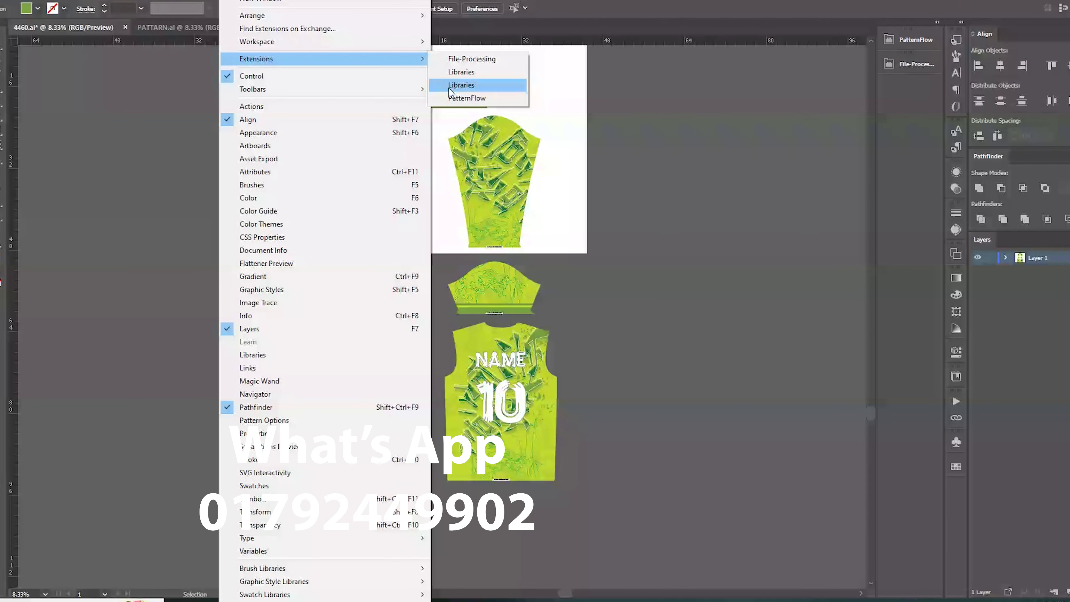
pyautogui.click(472, 61)
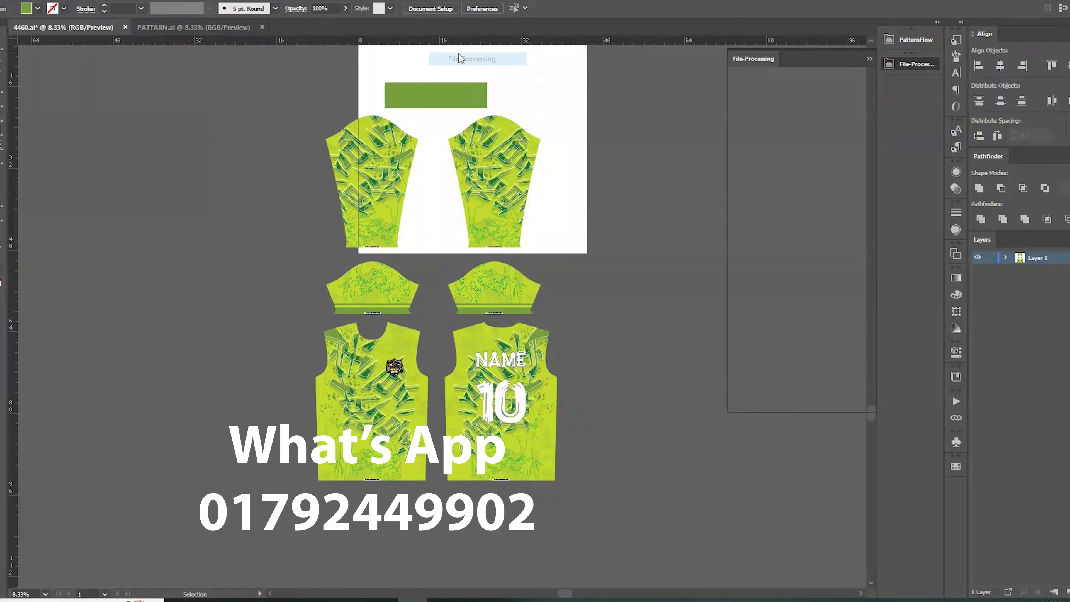
pyautogui.click(373, 419)
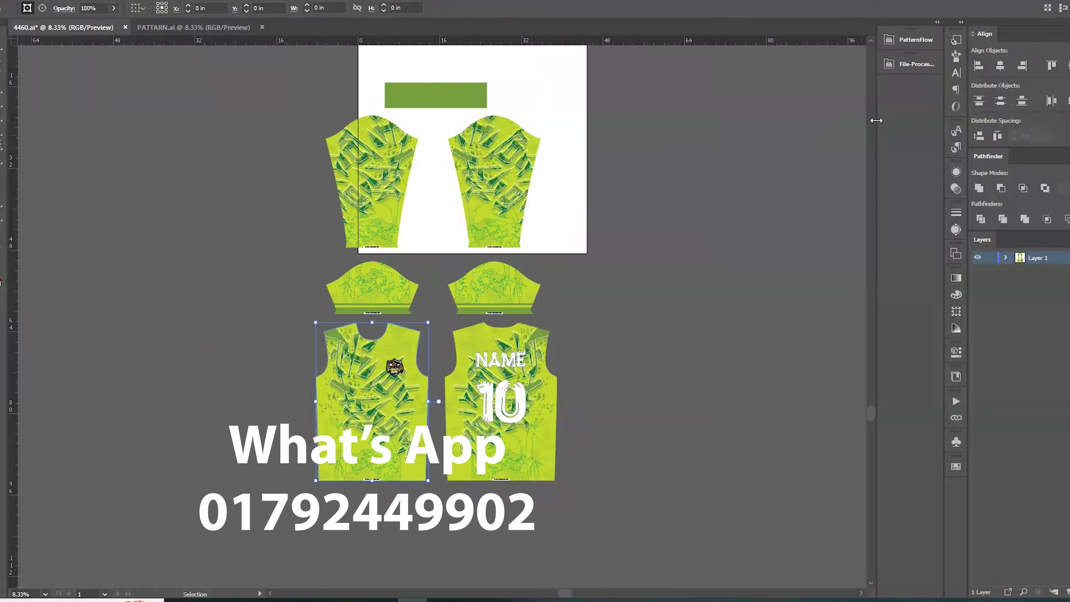
pyautogui.moveTo(896, 74); pyautogui.dragTo(815, 72)
pyautogui.click(812, 66)
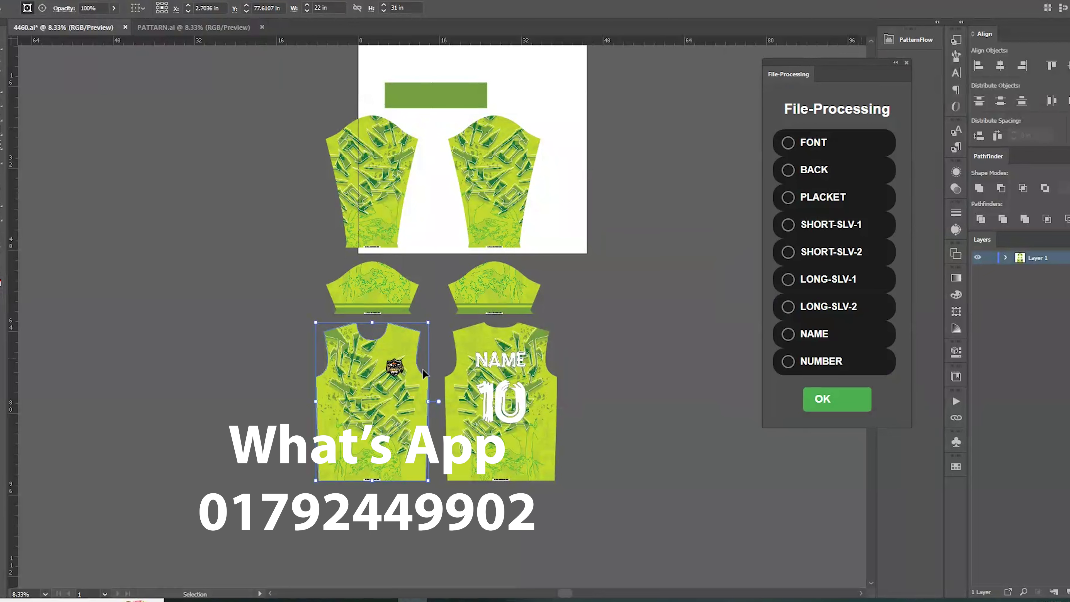
# Assign the front body to FONT and the back body to BACK in File-Processing.
pyautogui.click(805, 142)
pyautogui.click(482, 434)
pyautogui.click(796, 169)
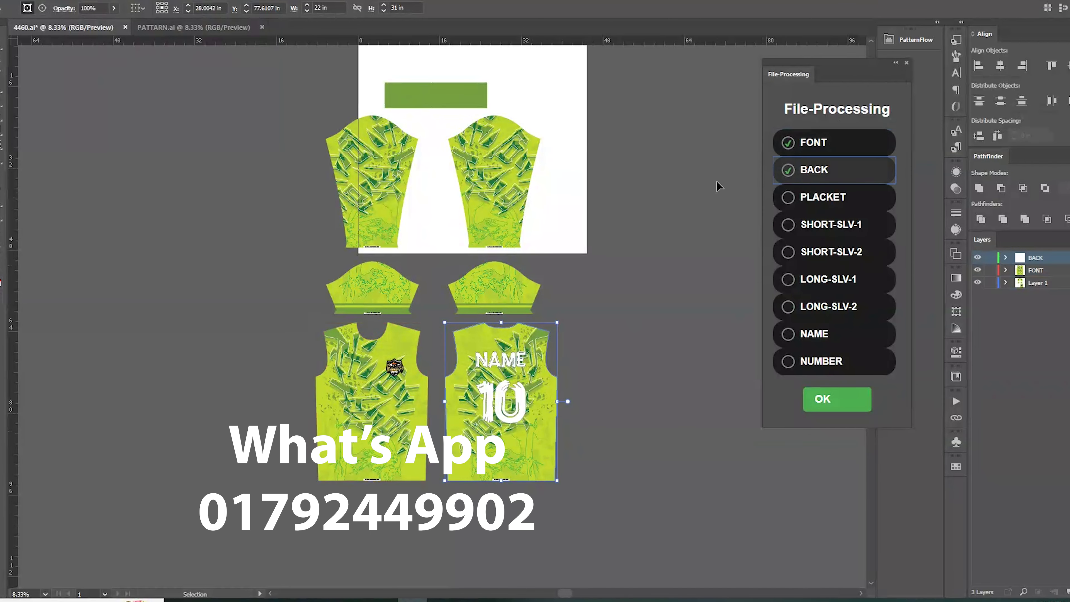
# Assign the short sleeves to SHORT-SLV-1 and SHORT-SLV-2 and the long sleeves to LONG-SLV-1 and LONG-SLV-2 in File-Processing.
pyautogui.click(366, 279)
pyautogui.click(824, 226)
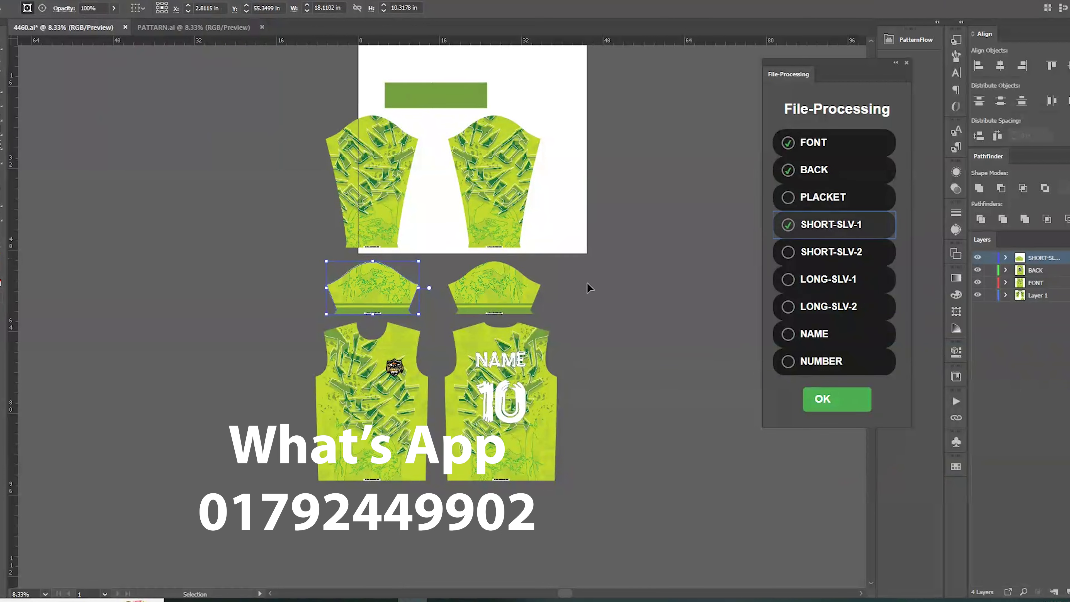
pyautogui.click(813, 252)
pyautogui.click(371, 165)
pyautogui.click(824, 287)
pyautogui.click(492, 177)
pyautogui.click(822, 307)
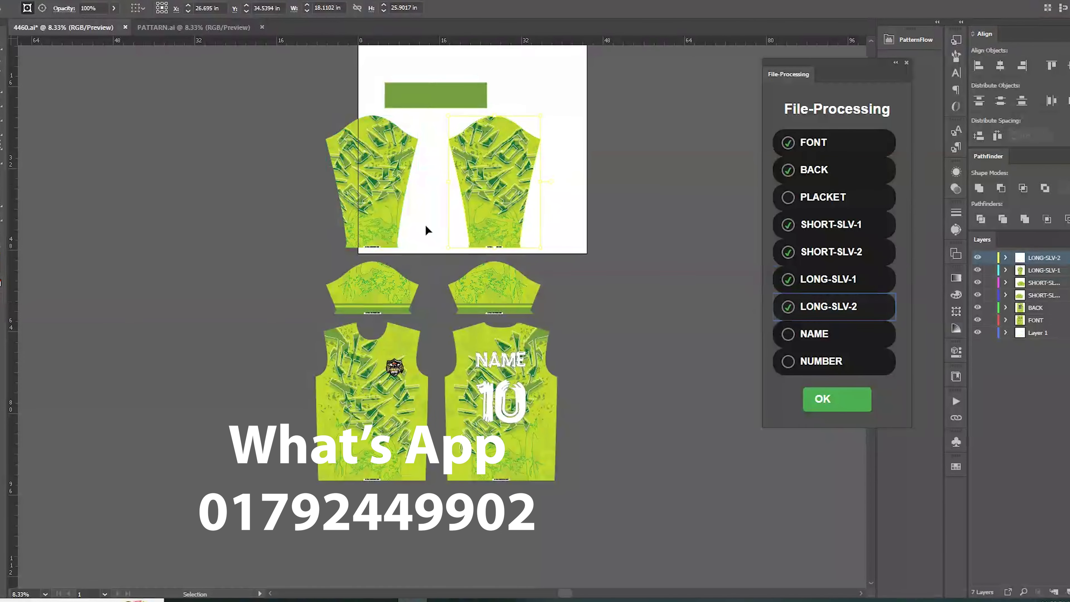
# Assign the NAME text on the back body to NAME and the 10 text to NUMBER in File-Processing.
pyautogui.click(503, 359)
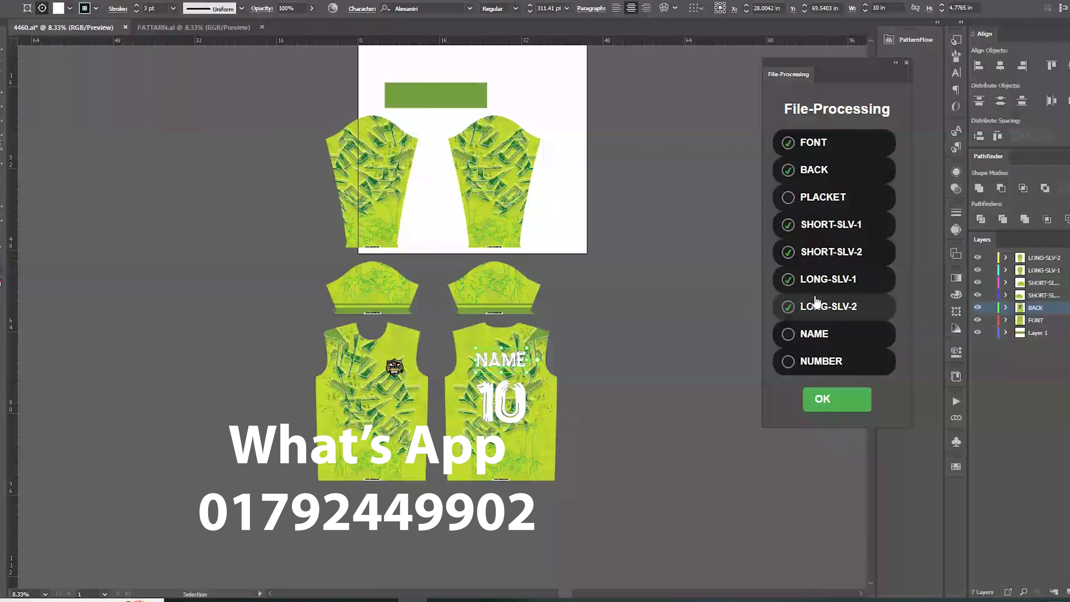
pyautogui.click(822, 333)
pyautogui.press('t')
pyautogui.click(503, 421)
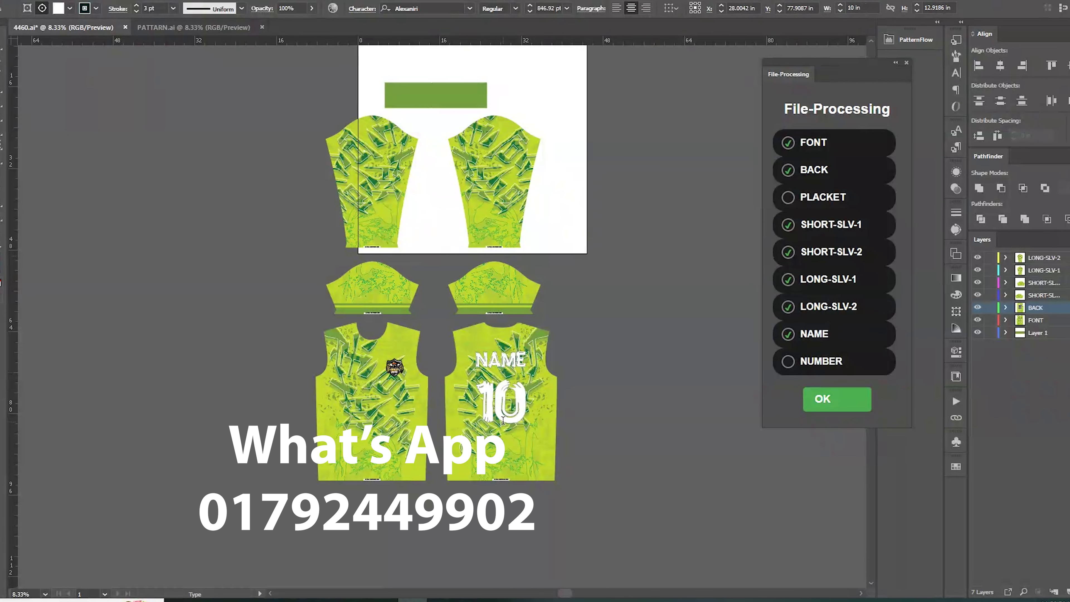
pyautogui.press('Escape')
pyautogui.click(819, 368)
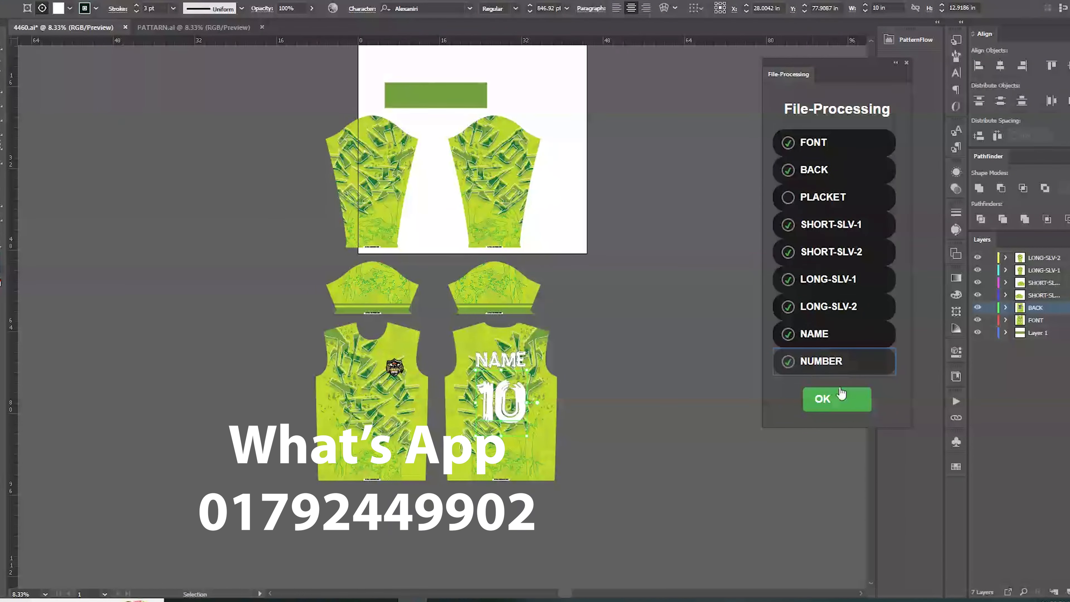
# Run File-Processing on the assigned pieces, dismiss the alert, and close the extension panel.
pyautogui.click(826, 401)
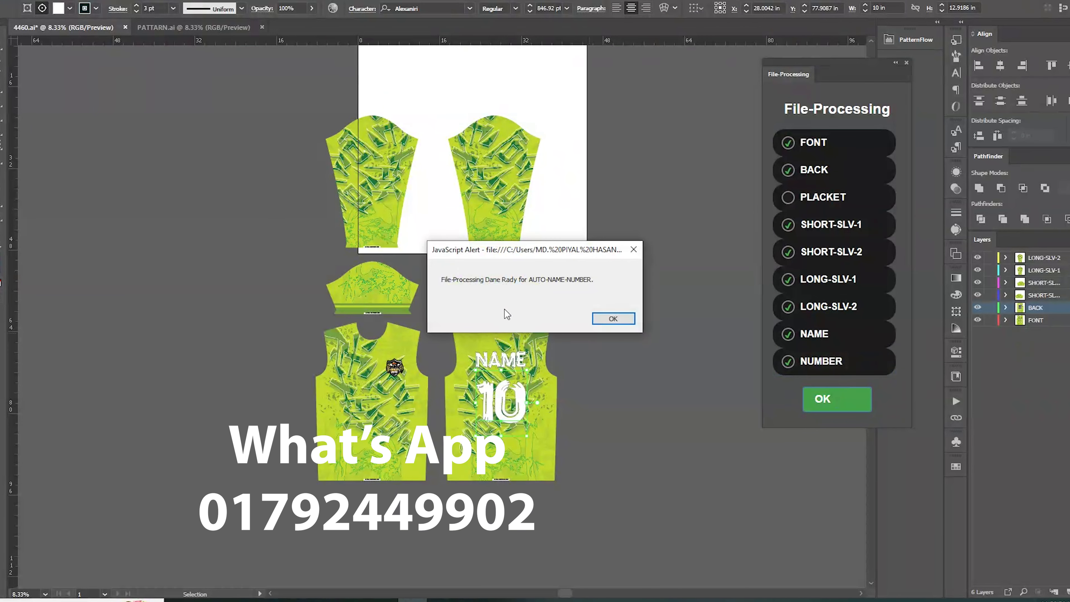
pyautogui.click(613, 318)
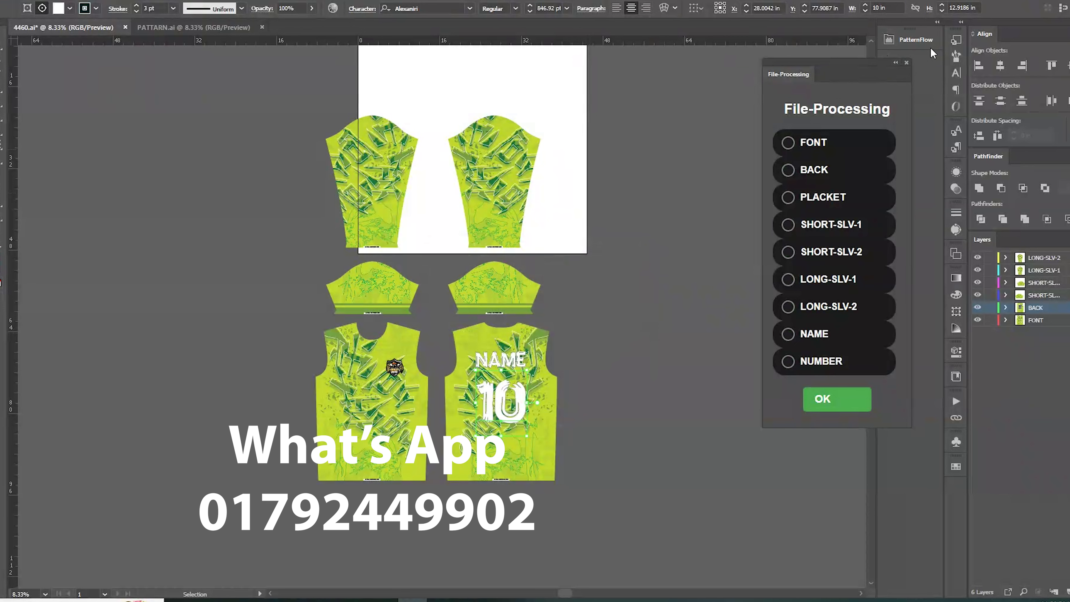
pyautogui.click(907, 64)
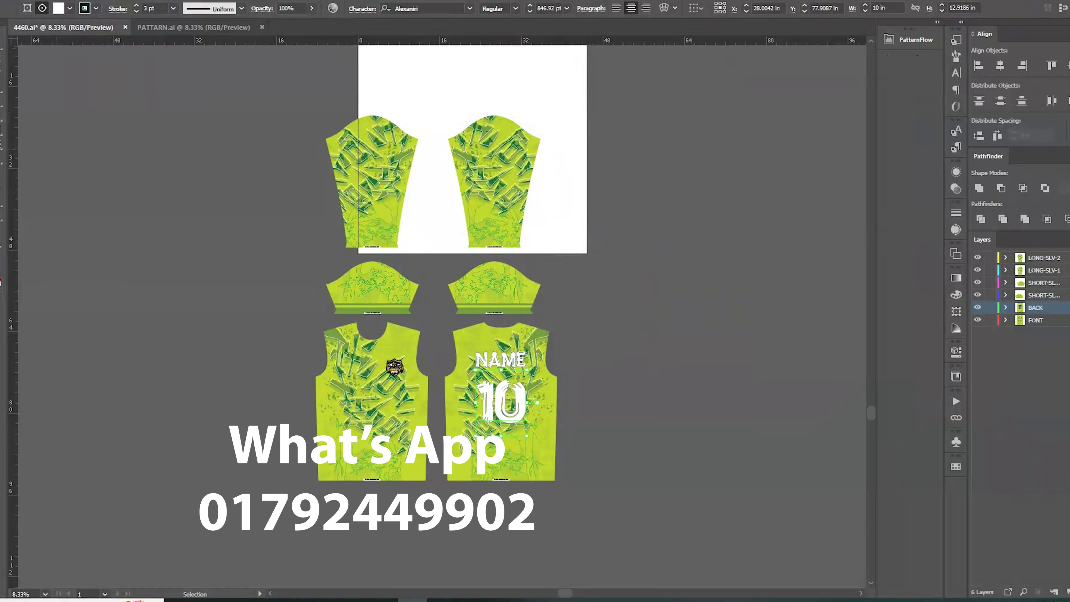
pyautogui.hotkey('alt', 'f')
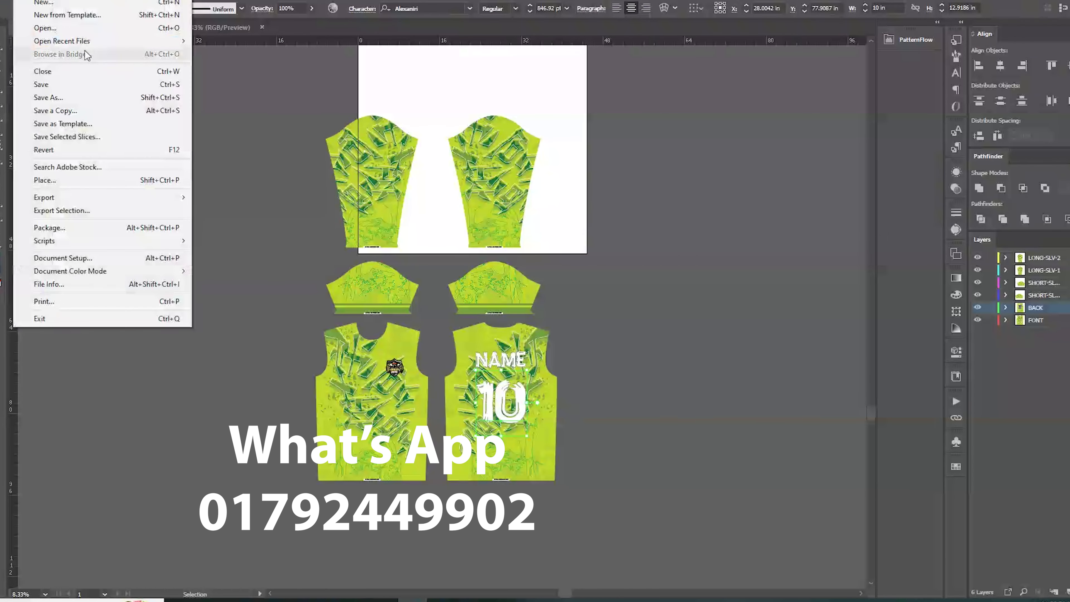
pyautogui.click(49, 97)
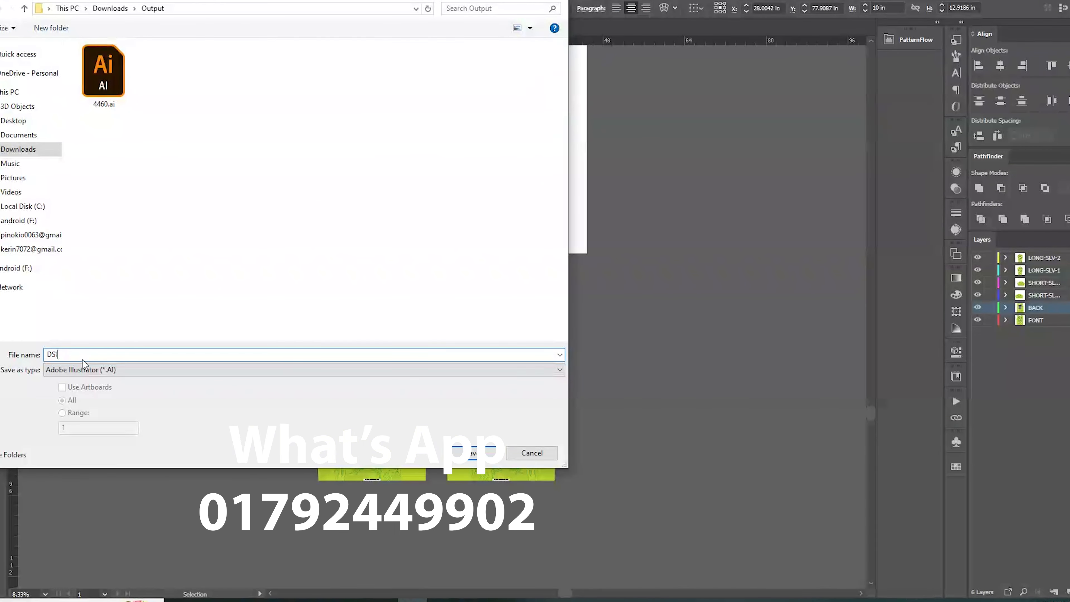
pyautogui.press('Escape')
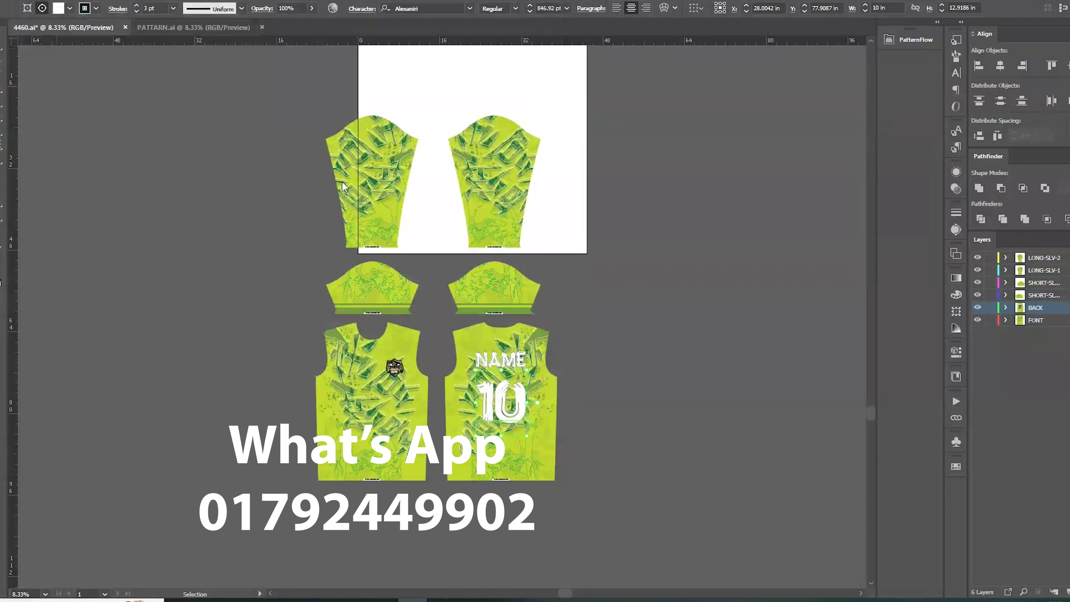
# Switch to File Explorer and open DATA-SHEET.html from the DATA-SHEET folder inside PatternFlow in the browser.
pyautogui.click(583, 459)
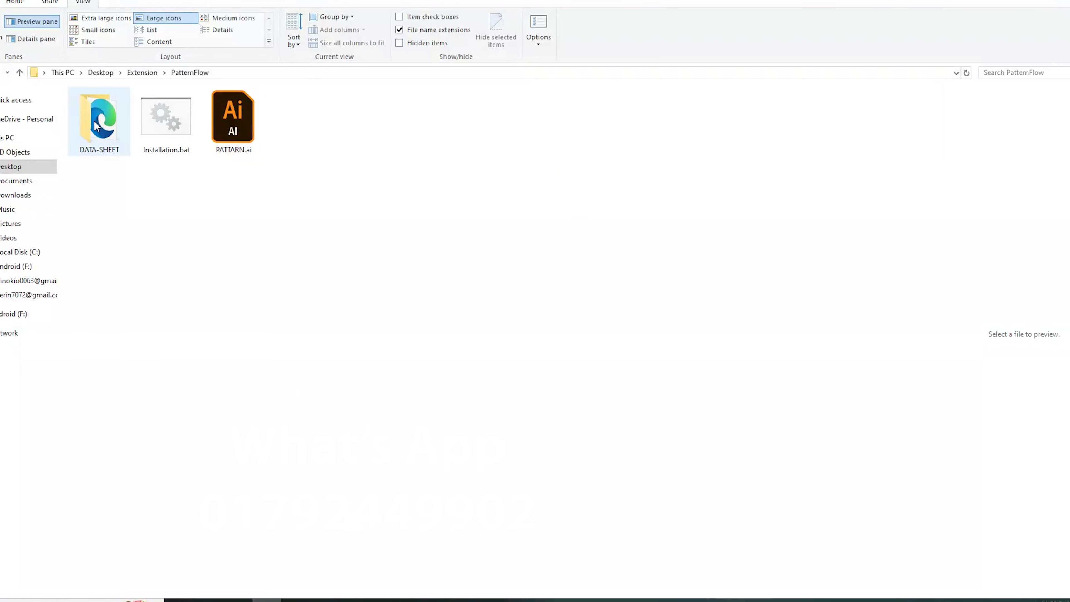
pyautogui.doubleClick(94, 122)
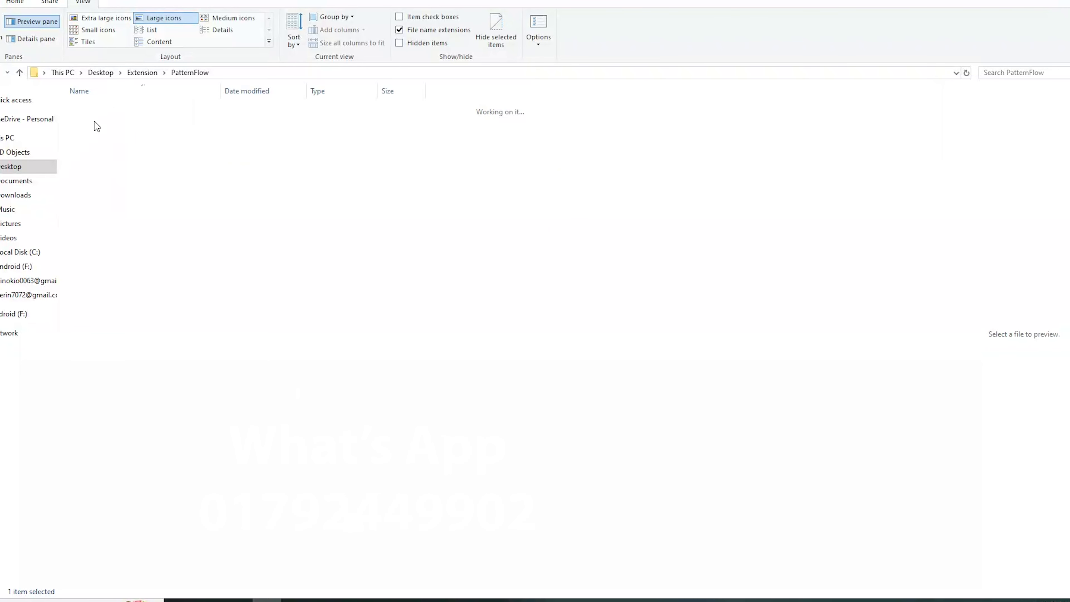
pyautogui.click(162, 19)
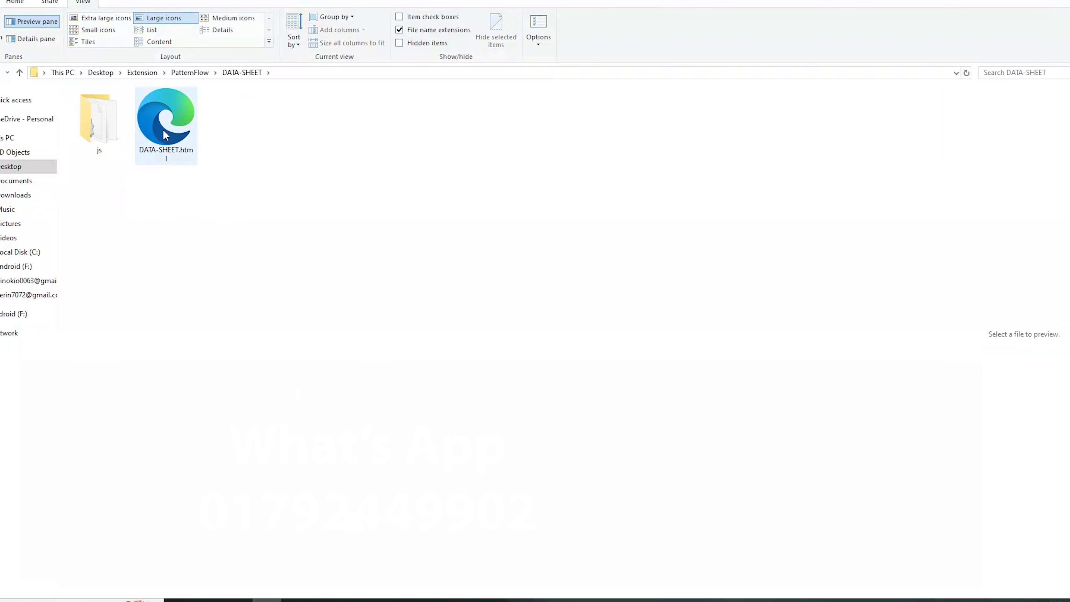
pyautogui.click(173, 145)
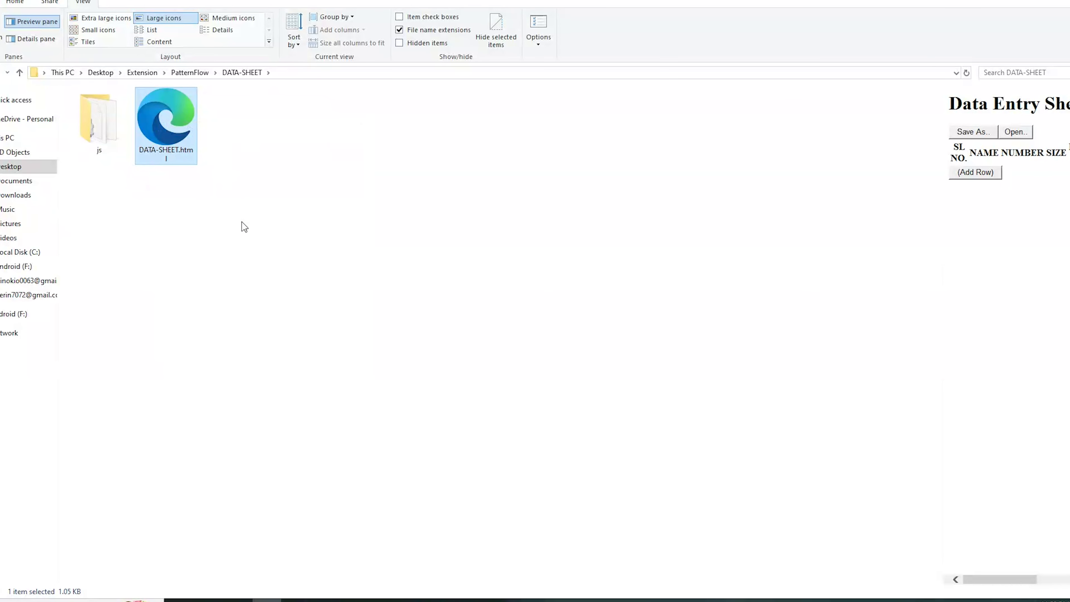
pyautogui.press('Return')
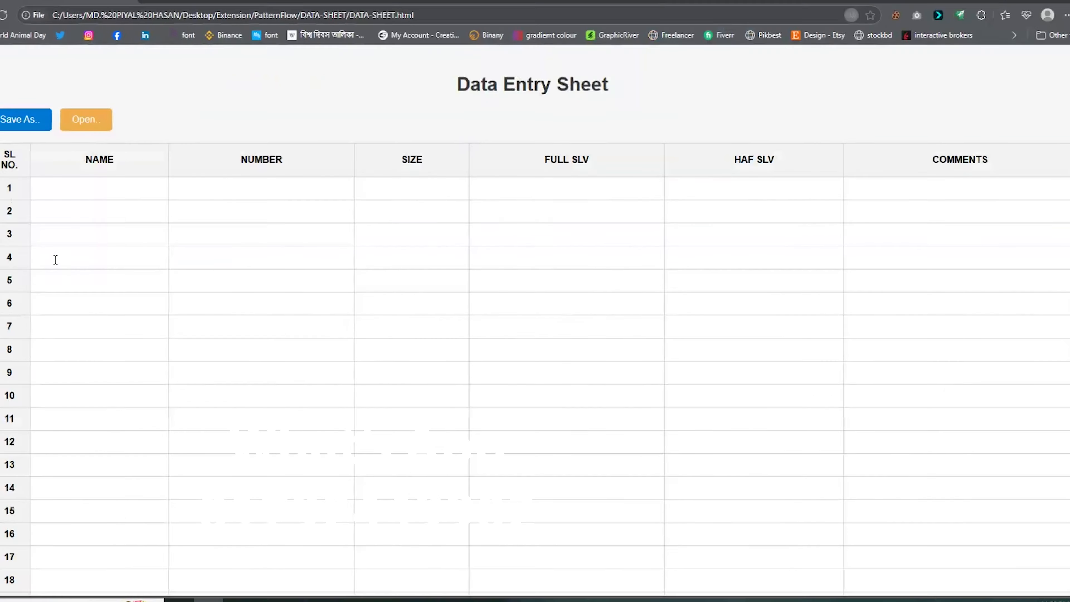
# Fill row 1 of the data sheet with the player's name, number 11, size XL and FULL sleeve.
pyautogui.click(109, 186)
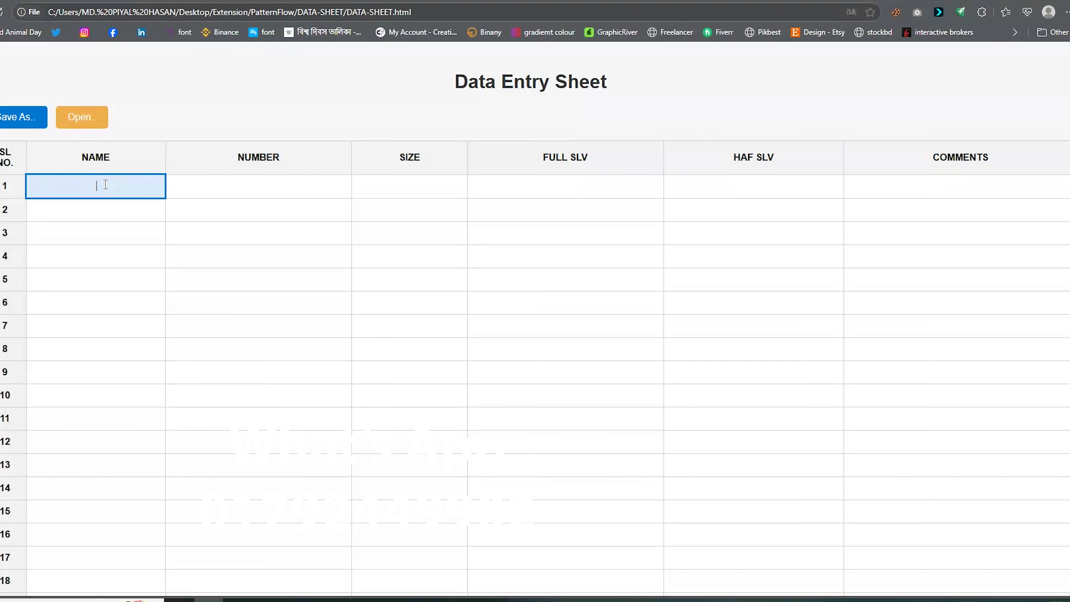
pyautogui.click(296, 200)
pyautogui.click(284, 183)
pyautogui.click(401, 187)
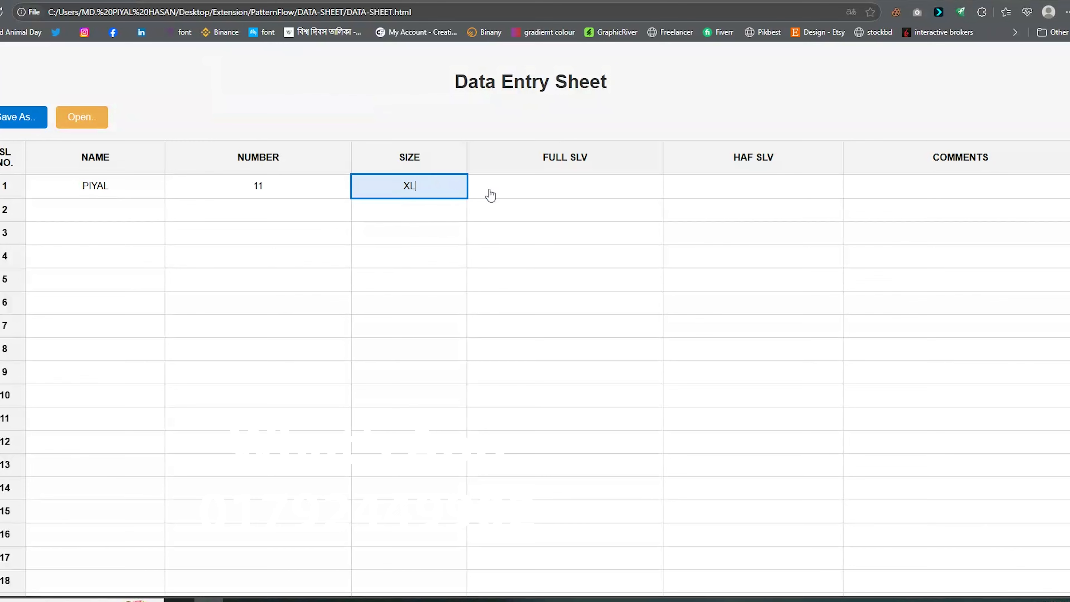
pyautogui.click(595, 189)
# Fill row 2 with the player's name, number 50, size L and FULL sleeve.
pyautogui.click(104, 208)
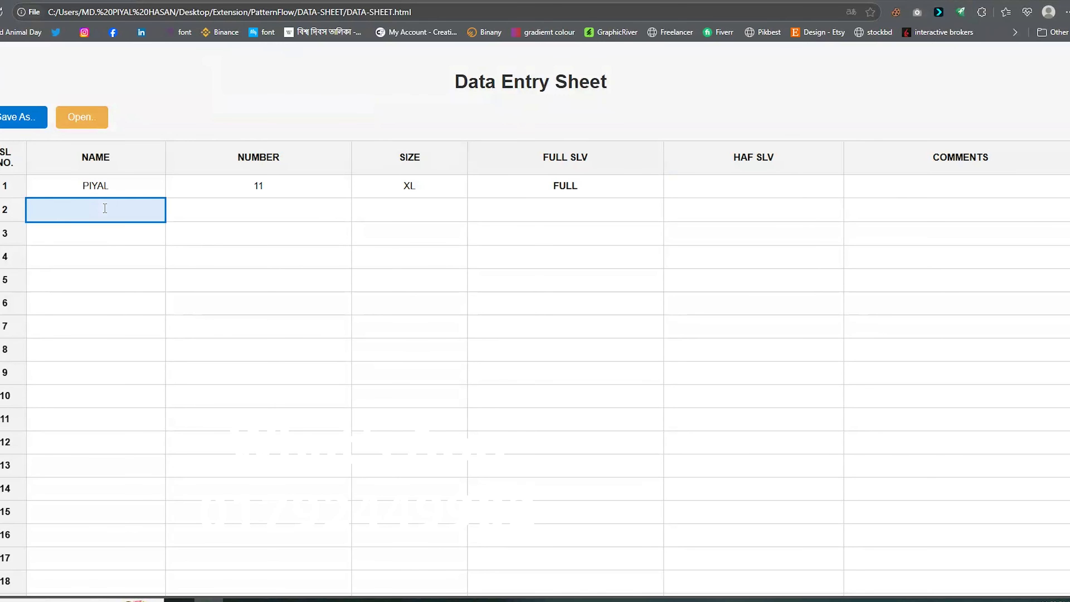
pyautogui.click(273, 207)
pyautogui.write('50')
pyautogui.click(406, 210)
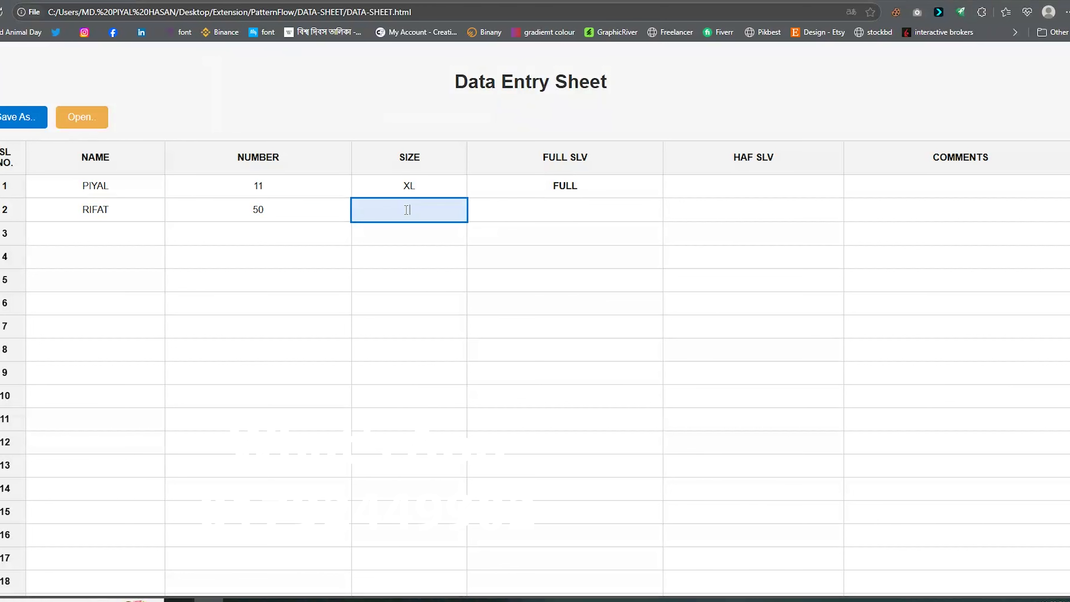
pyautogui.click(554, 213)
# Fill row 3 with number 2, size S and HAF sleeve, leaving the name blank.
pyautogui.click(131, 238)
pyautogui.click(284, 239)
pyautogui.write('2')
pyautogui.click(430, 235)
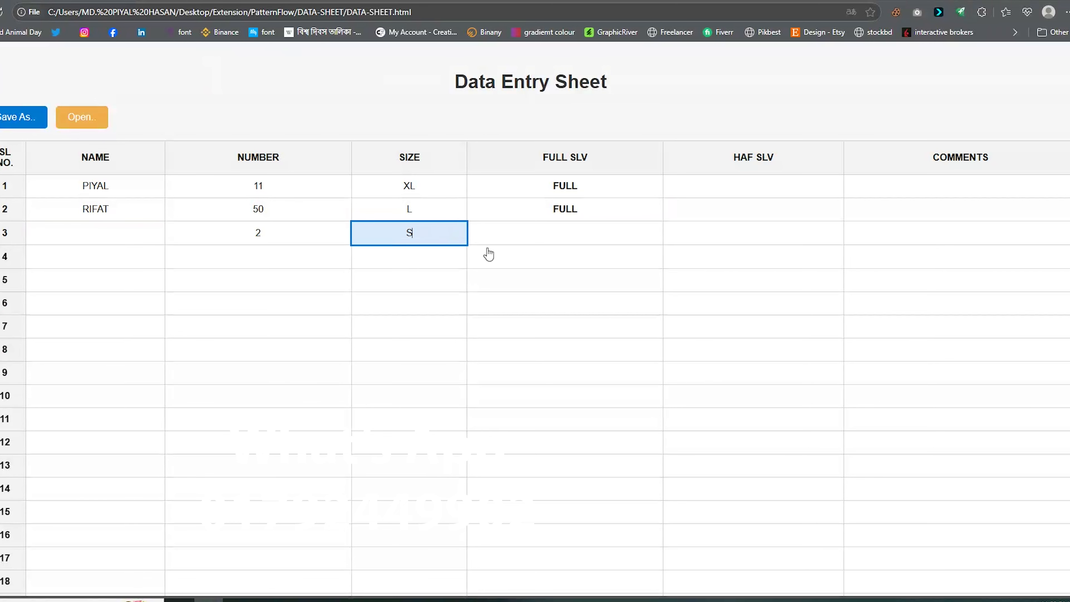
pyautogui.click(693, 244)
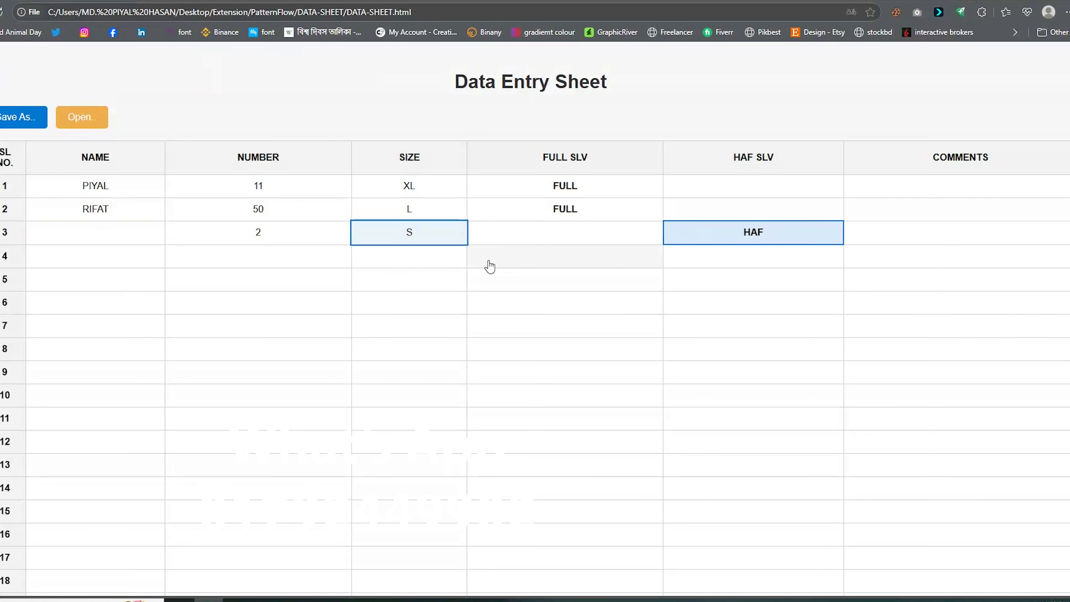
# Fill row 4 with only size M and FULL sleeve.
pyautogui.click(406, 263)
pyautogui.write('M')
pyautogui.click(559, 262)
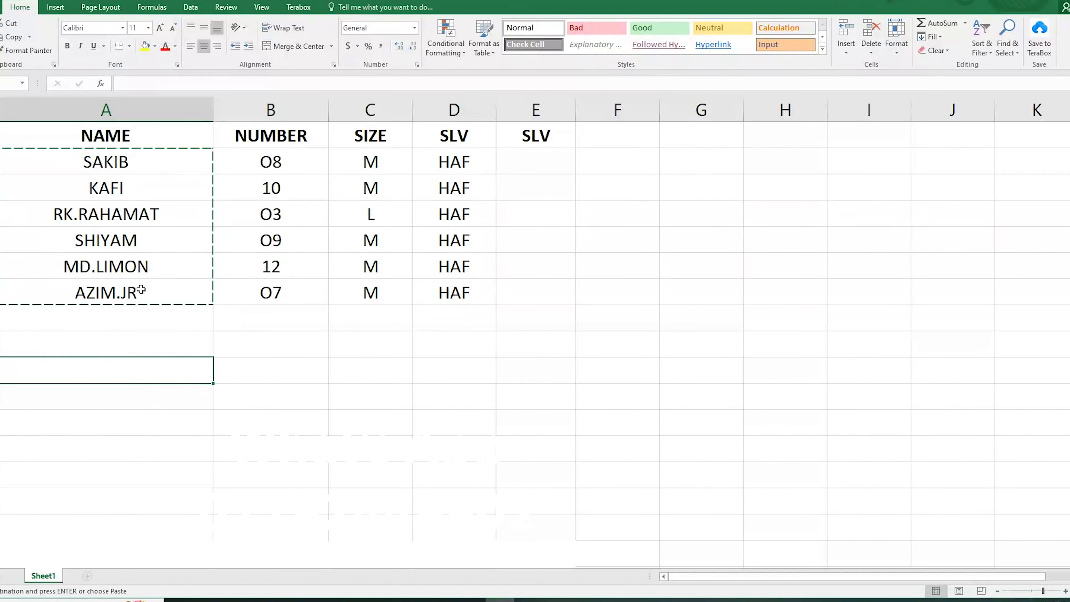
# Copy the player names from the Excel NAME column and paste them into the data sheet's NAME column from row 5, allowing clipboard access.
pyautogui.click(139, 291)
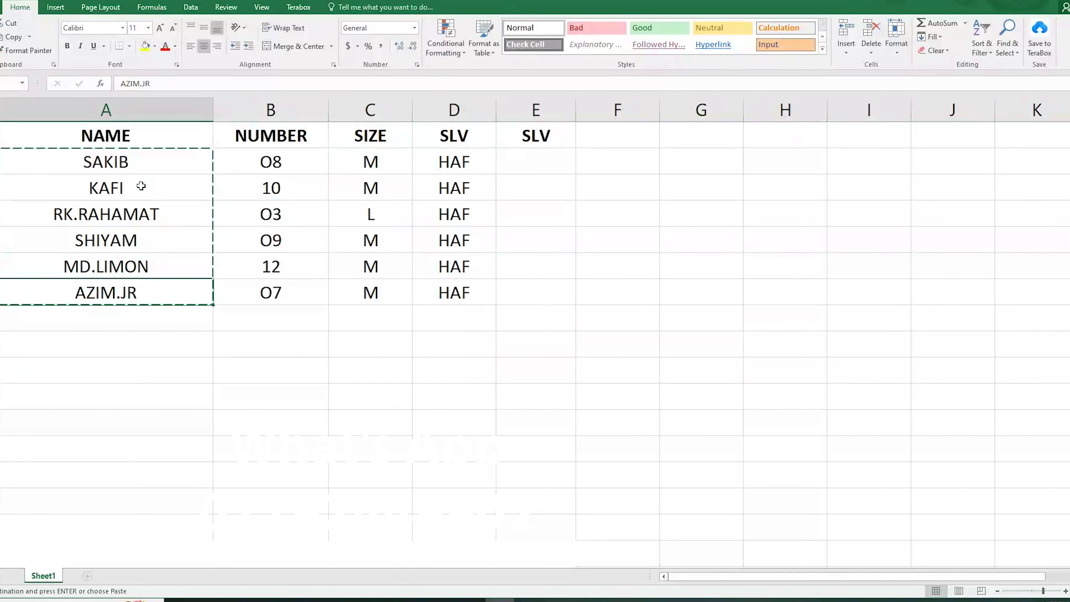
pyautogui.keyDown('shift'); pyautogui.click(134, 167); pyautogui.keyUp('shift')
pyautogui.hotkey('ctrl', 'c')
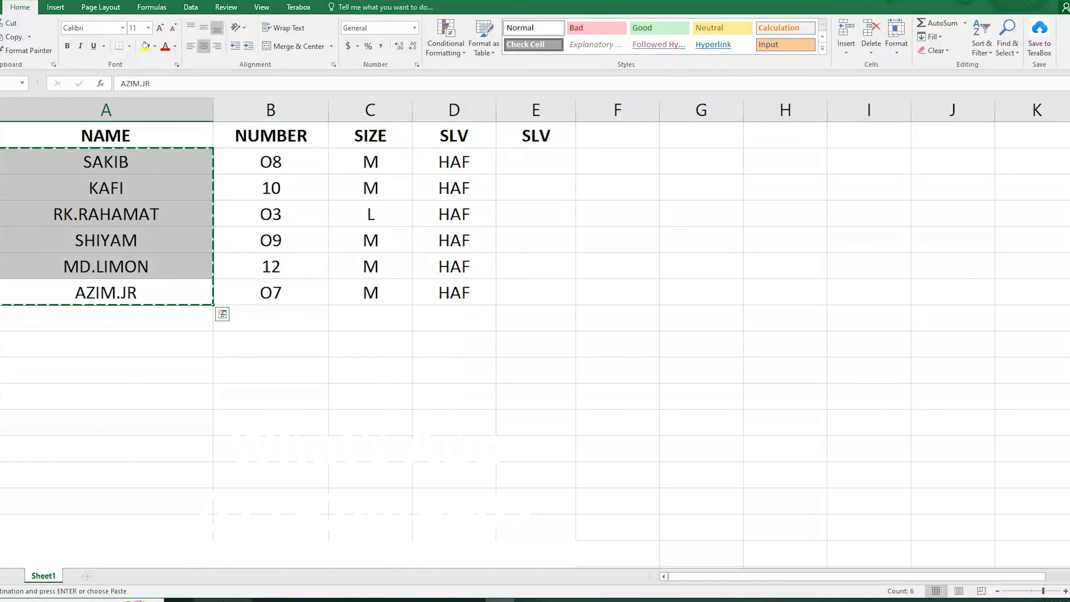
pyautogui.hotkey('alt', 'Tab')
pyautogui.click(110, 263)
pyautogui.moveTo(111, 274); pyautogui.dragTo(105, 457)
pyautogui.hotkey('ctrl', 'v')
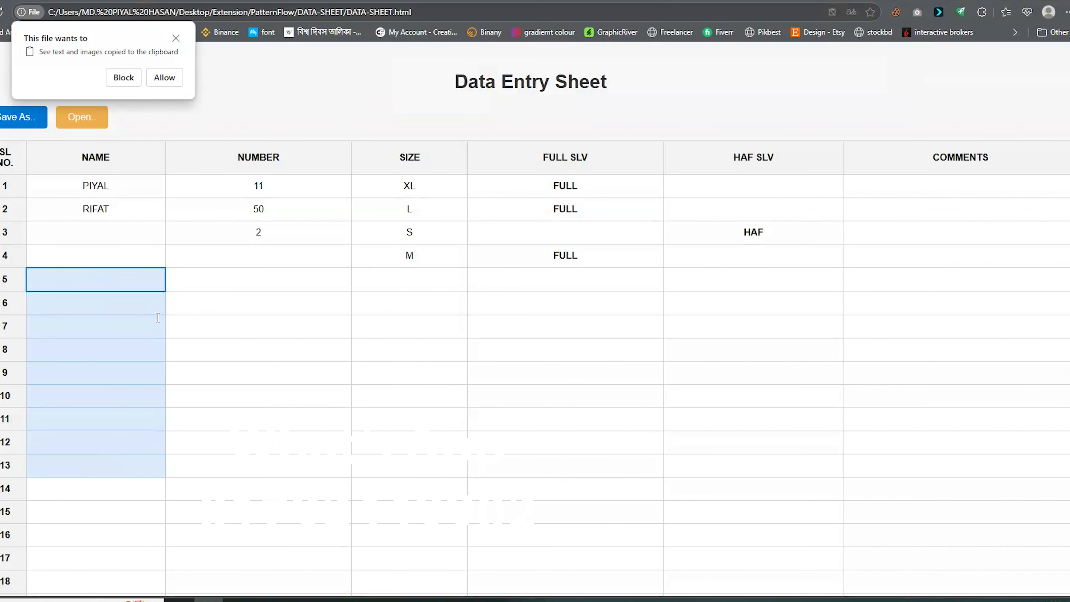
pyautogui.click(166, 78)
# Copy the jersey numbers from the Excel NUMBER column and paste them into the data sheet's NUMBER column from row 5.
pyautogui.hotkey('alt', 'Tab')
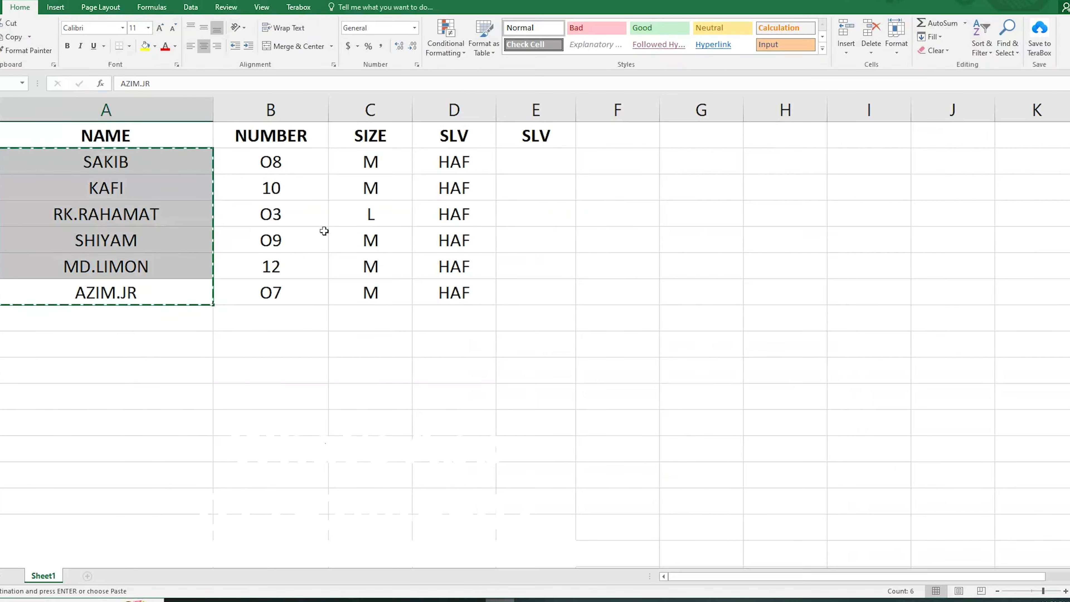
pyautogui.moveTo(280, 167); pyautogui.dragTo(286, 282)
pyautogui.hotkey('ctrl', 'c')
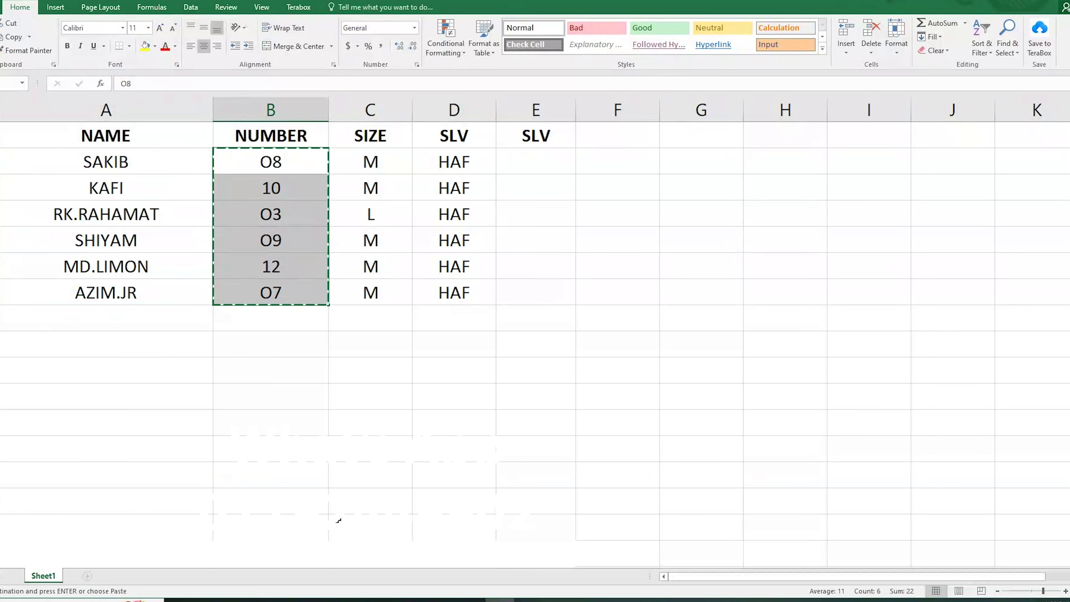
pyautogui.hotkey('alt', 'Tab')
pyautogui.click(333, 281)
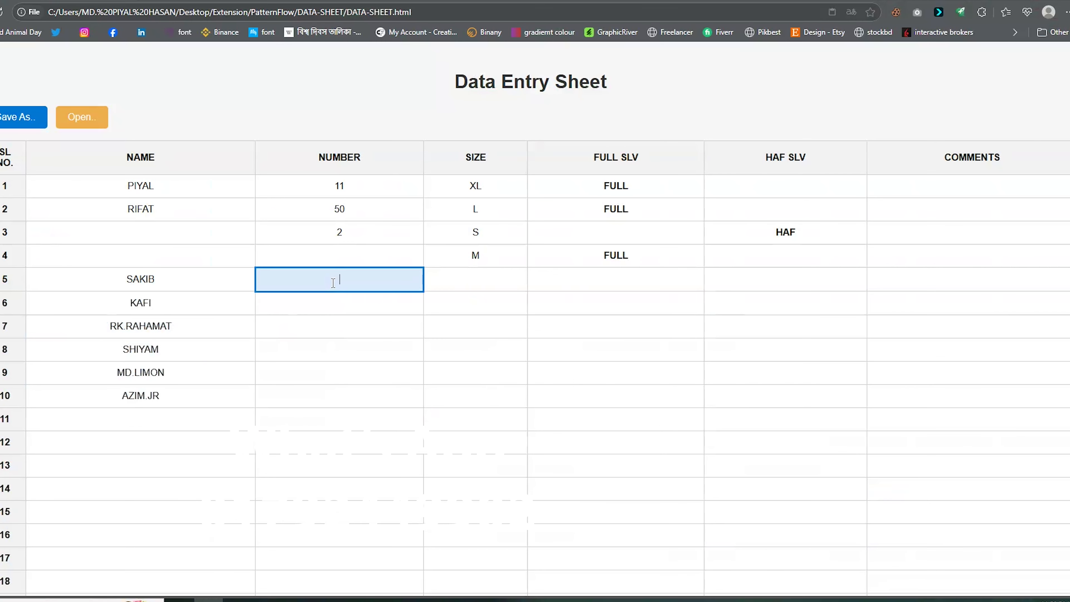
pyautogui.keyDown('shift'); pyautogui.click(332, 420); pyautogui.keyUp('shift')
pyautogui.hotkey('ctrl', 'v')
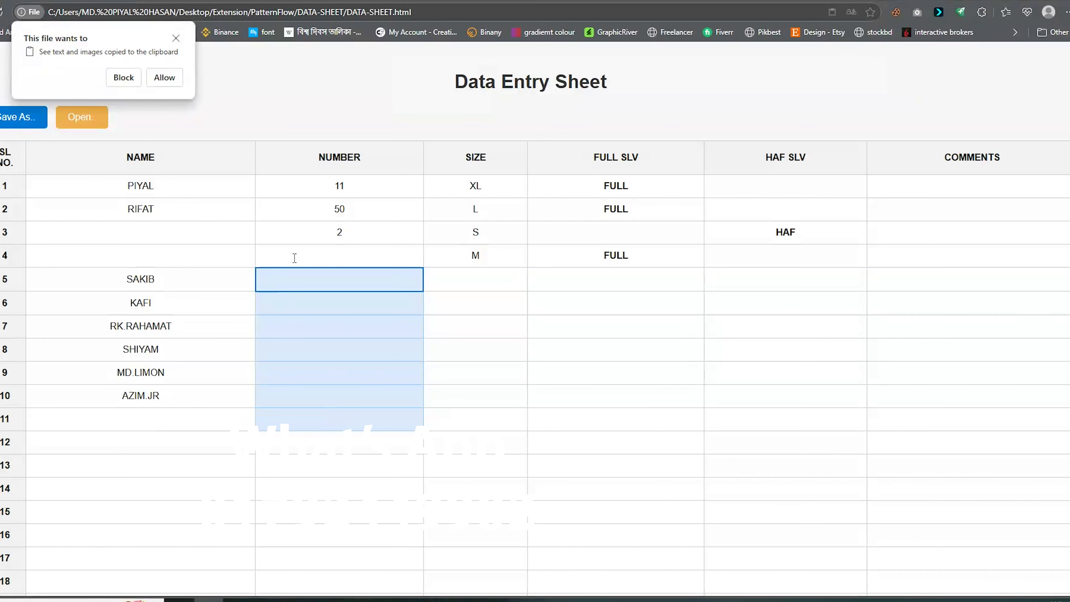
pyautogui.click(164, 78)
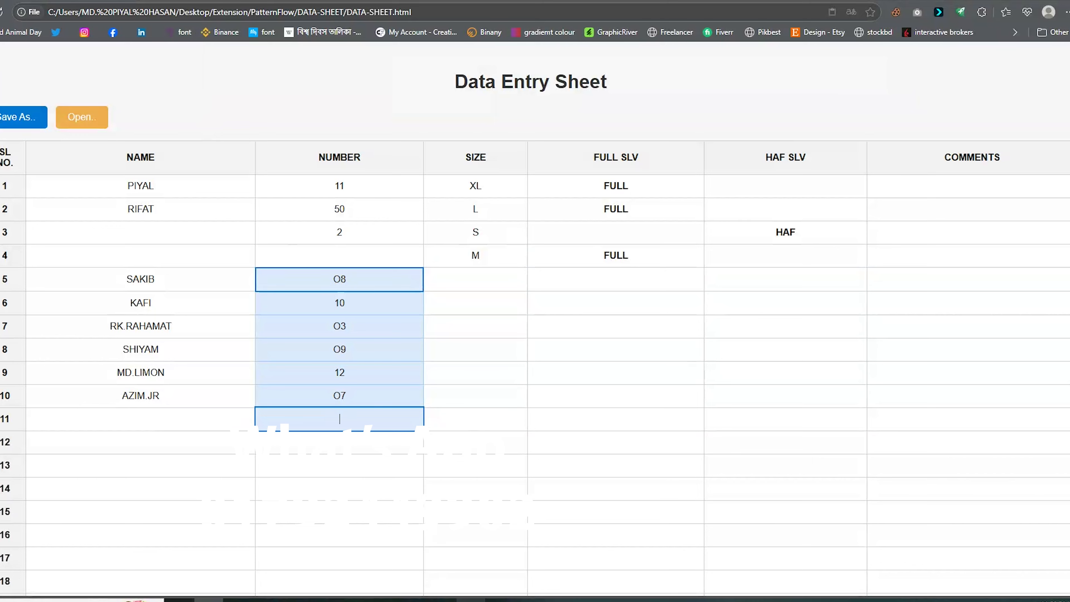
# Copy the sizes from the Excel SIZE column and paste them into SIZE for rows 5 to 10 of the data sheet.
pyautogui.hotkey('alt', 'Tab')
pyautogui.moveTo(394, 162); pyautogui.dragTo(392, 297)
pyautogui.hotkey('ctrl', 'c')
pyautogui.moveTo(478, 162); pyautogui.dragTo(489, 397)
pyautogui.hotkey('alt', 'Tab')
pyautogui.hotkey('ctrl', 'v')
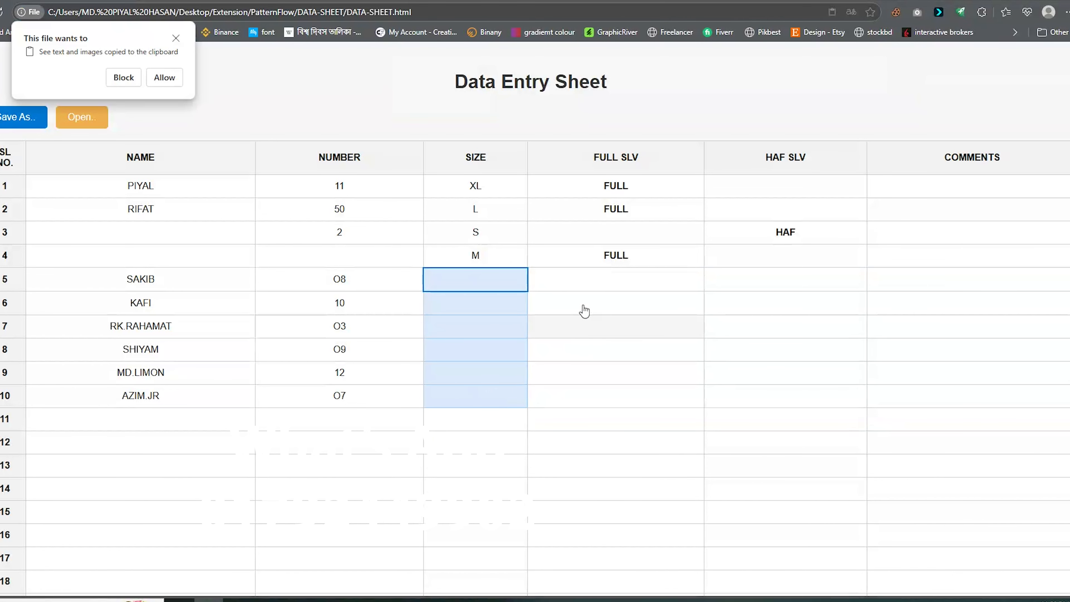
pyautogui.click(157, 80)
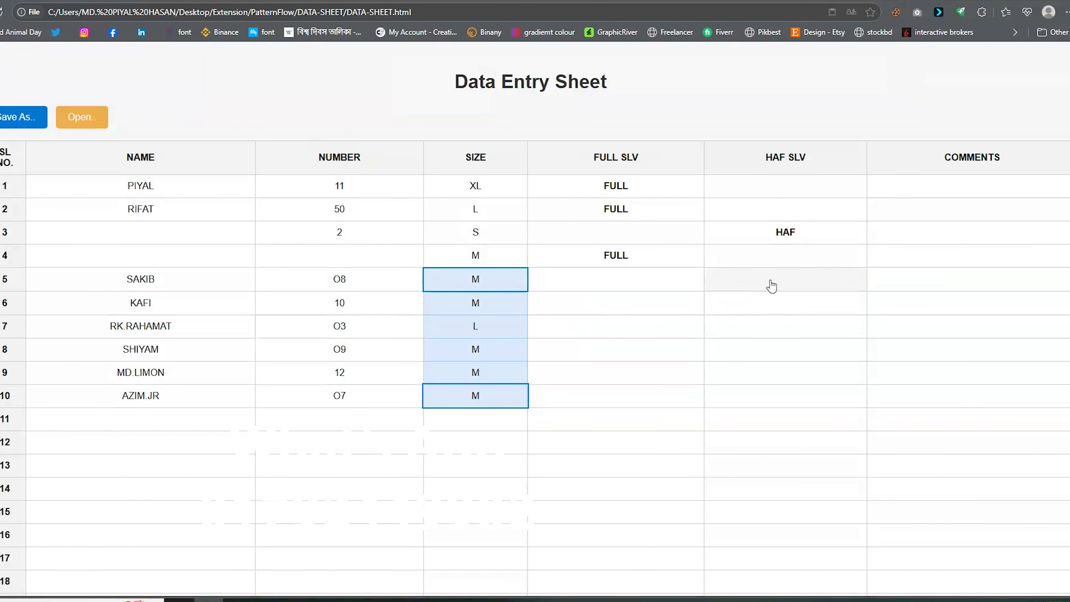
# Mark rows 5 to 10 of the data sheet as half sleeve in the HAF SLV column.
pyautogui.click(712, 281)
pyautogui.keyDown('shift'); pyautogui.click(772, 398); pyautogui.keyUp('shift')
pyautogui.press('space')
pyautogui.press('space')
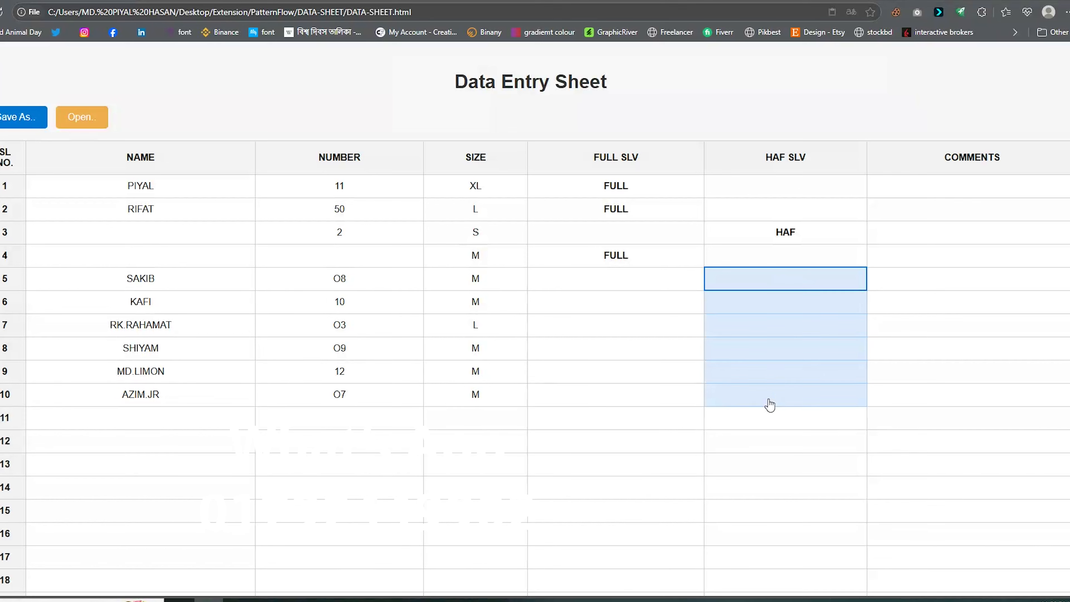
# Copy the six names from the Notepad list into the data sheet's NAME column, rows 11 to 16, allowing clipboard access.
pyautogui.hotkey('alt', 'Tab')
pyautogui.click(400, 285)
pyautogui.moveTo(378, 243); pyautogui.dragTo(307, 166)
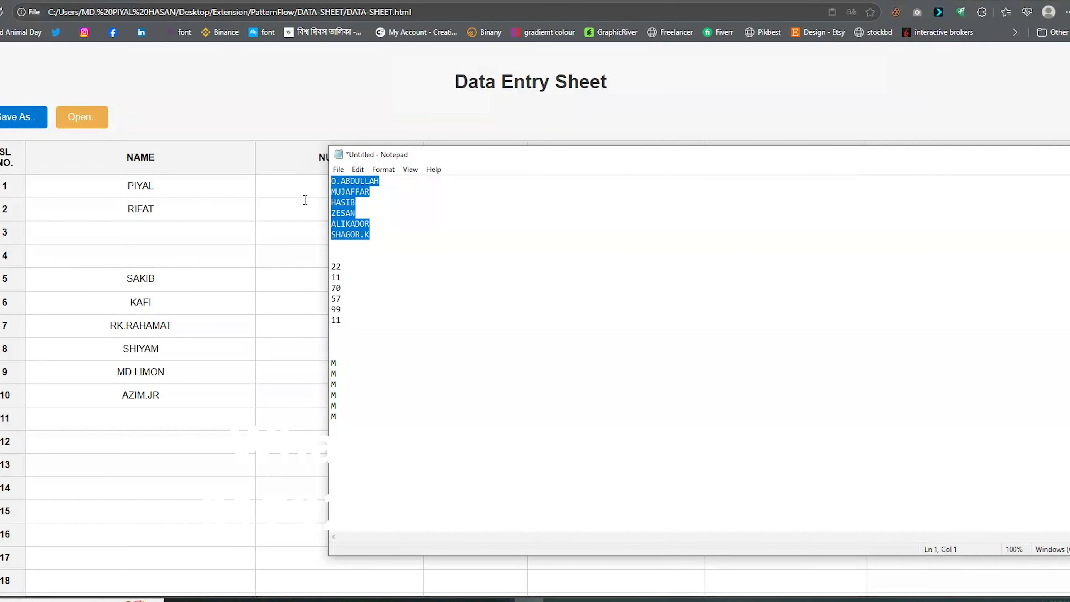
pyautogui.click(174, 414)
pyautogui.scroll(-2, 173, 413)
pyautogui.keyDown('shift'); pyautogui.click(173, 413); pyautogui.keyUp('shift')
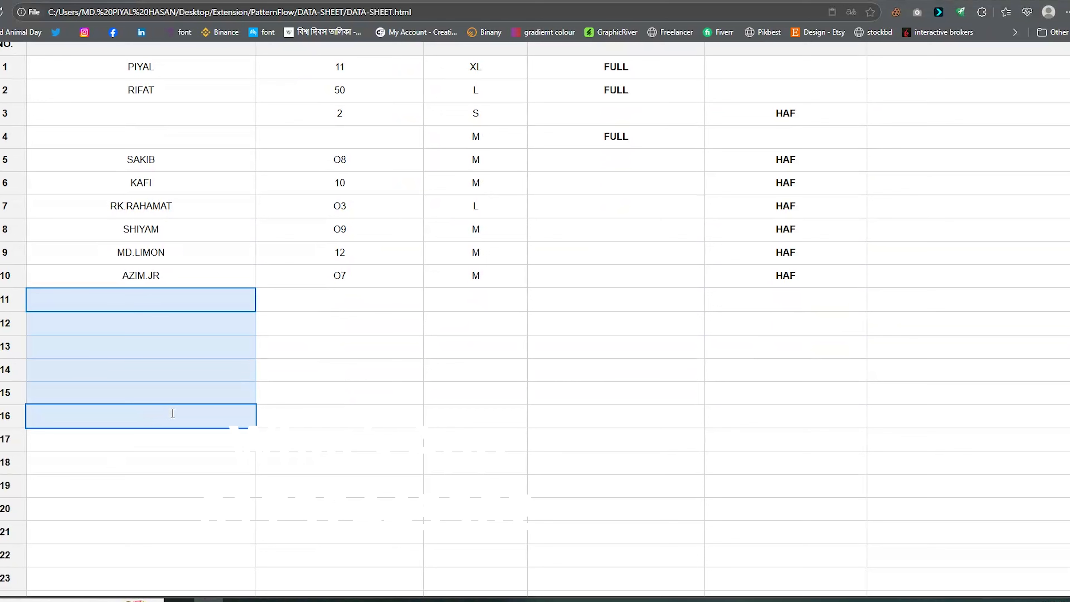
pyautogui.hotkey('ctrl', 'v')
pyautogui.click(156, 74)
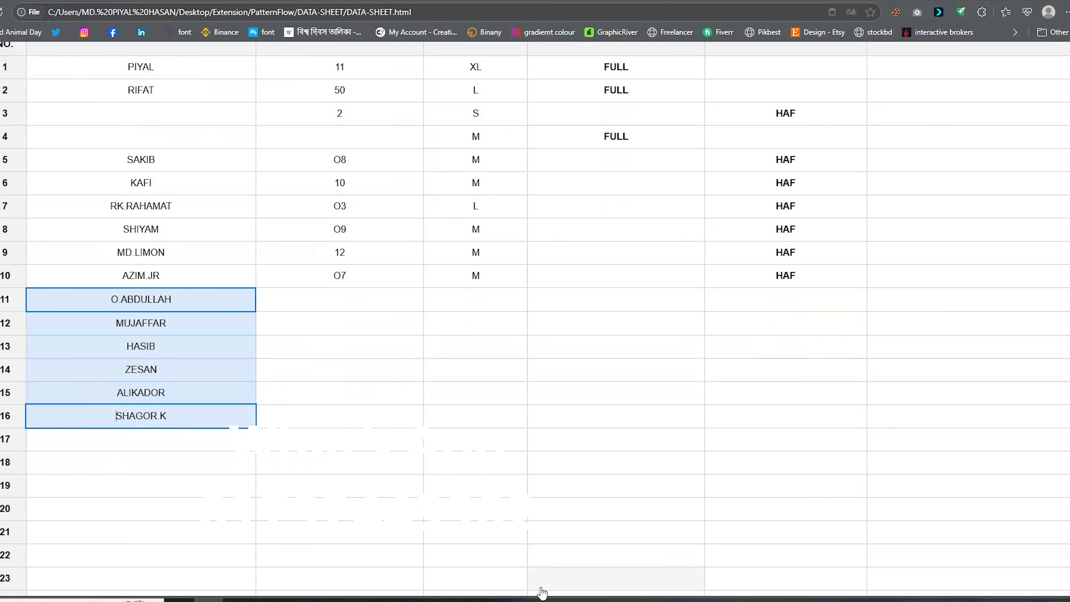
# Copy the six jersey numbers from Notepad into the data sheet's NUMBER column, rows 11 to 16, allowing clipboard access.
pyautogui.click(543, 595)
pyautogui.moveTo(343, 321); pyautogui.dragTo(312, 274)
pyautogui.click(359, 323)
pyautogui.moveTo(359, 323); pyautogui.dragTo(329, 266)
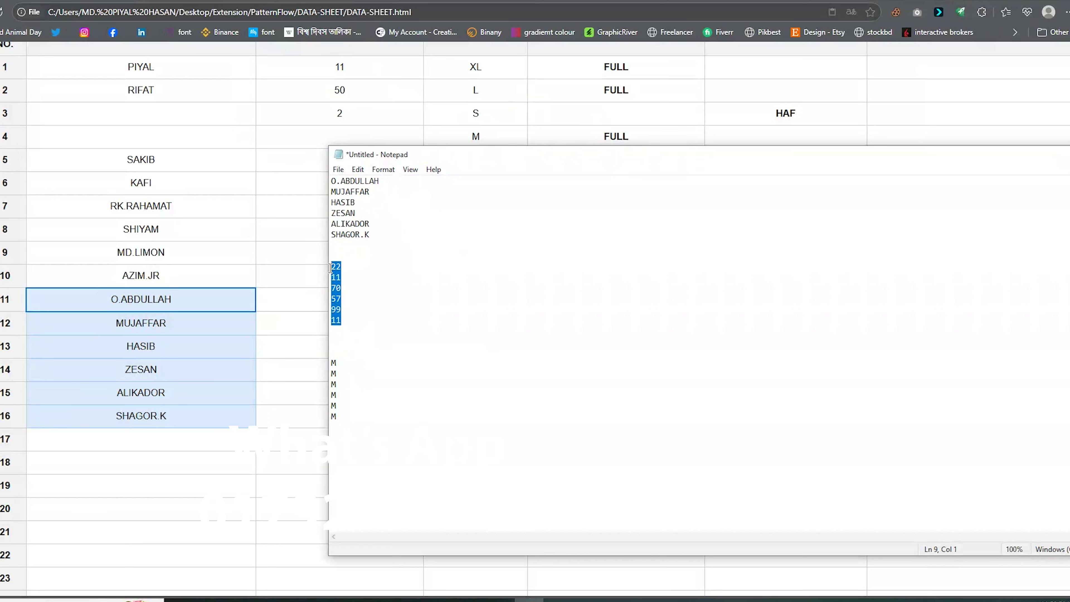
pyautogui.click(266, 363)
pyautogui.click(347, 307)
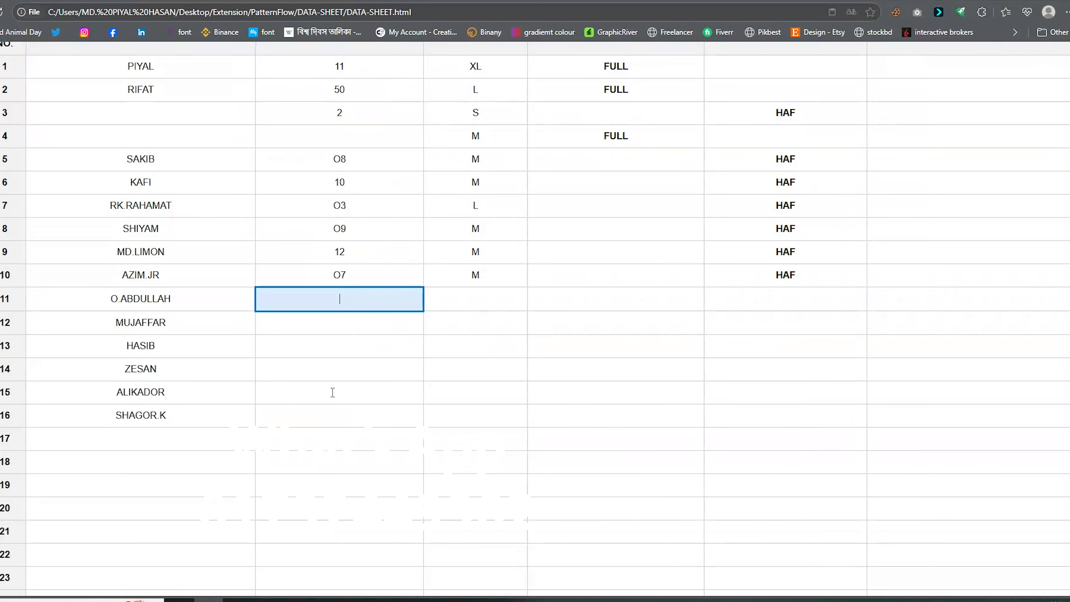
pyautogui.keyDown('shift'); pyautogui.click(329, 410); pyautogui.keyUp('shift')
pyautogui.hotkey('ctrl', 'v')
pyautogui.click(165, 78)
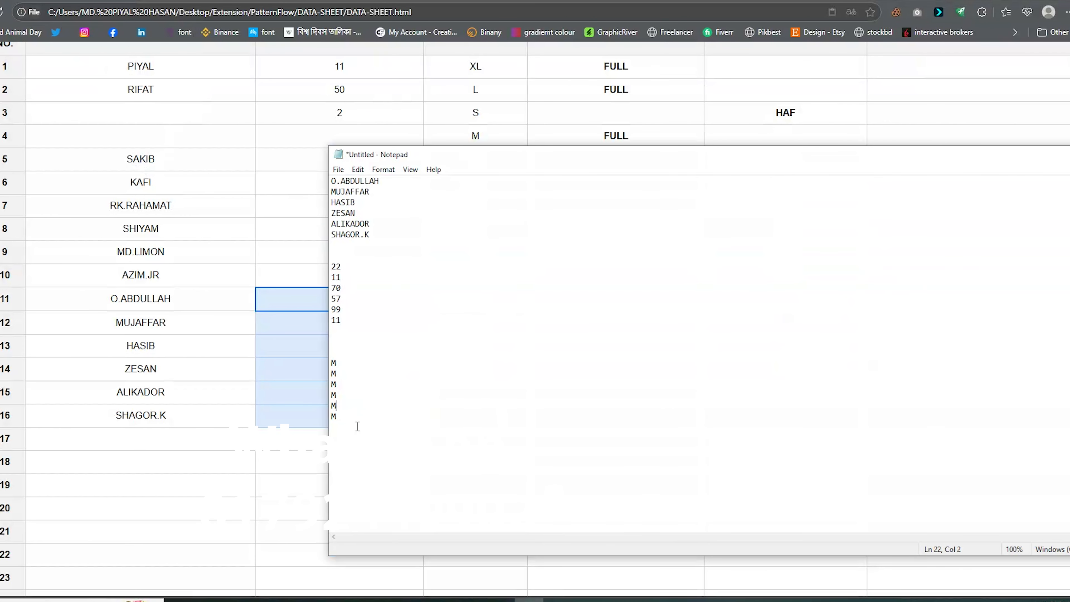
# Copy the six M sizes from Notepad into the data sheet's SIZE column, rows 11 to 16, allowing clipboard access.
pyautogui.moveTo(358, 425); pyautogui.dragTo(323, 363)
pyautogui.click(291, 476)
pyautogui.click(468, 304)
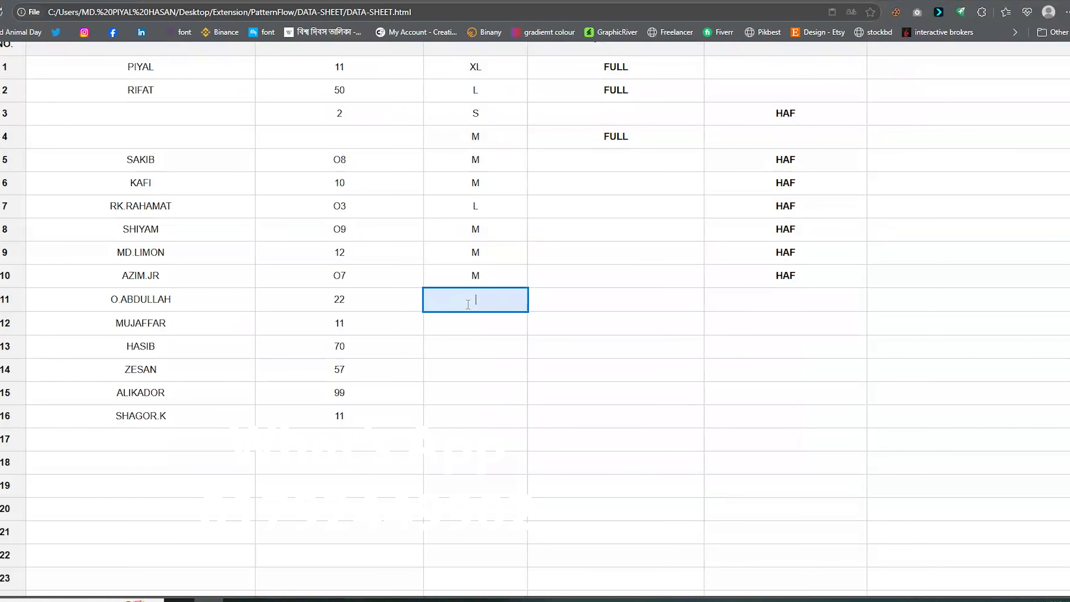
pyautogui.keyDown('shift'); pyautogui.click(484, 417); pyautogui.keyUp('shift')
pyautogui.hotkey('ctrl', 'v')
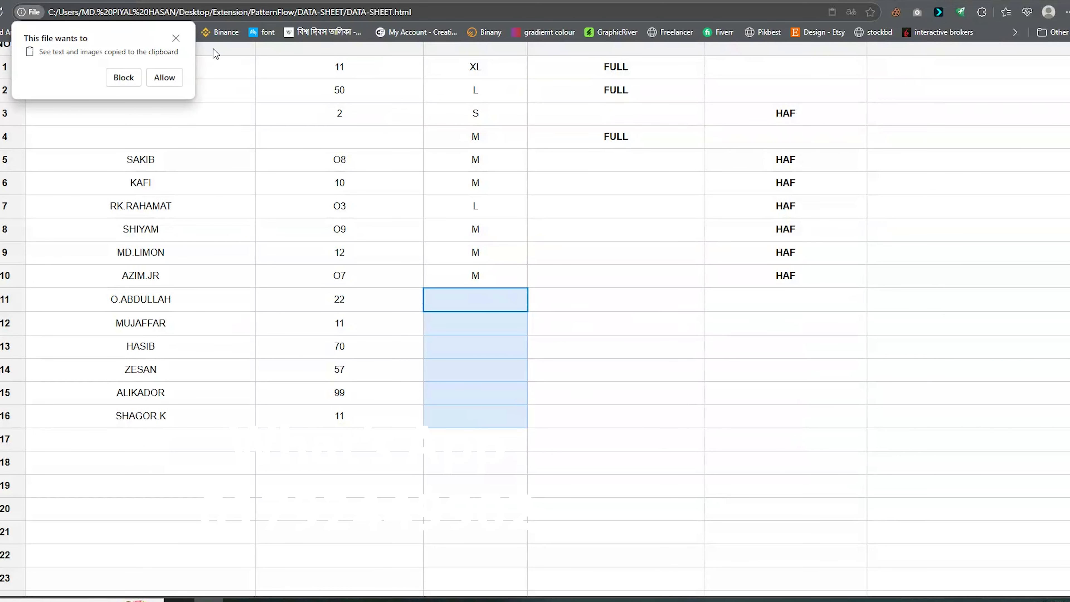
pyautogui.click(164, 77)
# Mark rows 11 to 16 as FULL in the FULL SLV column and save the data sheet.
pyautogui.click(632, 312)
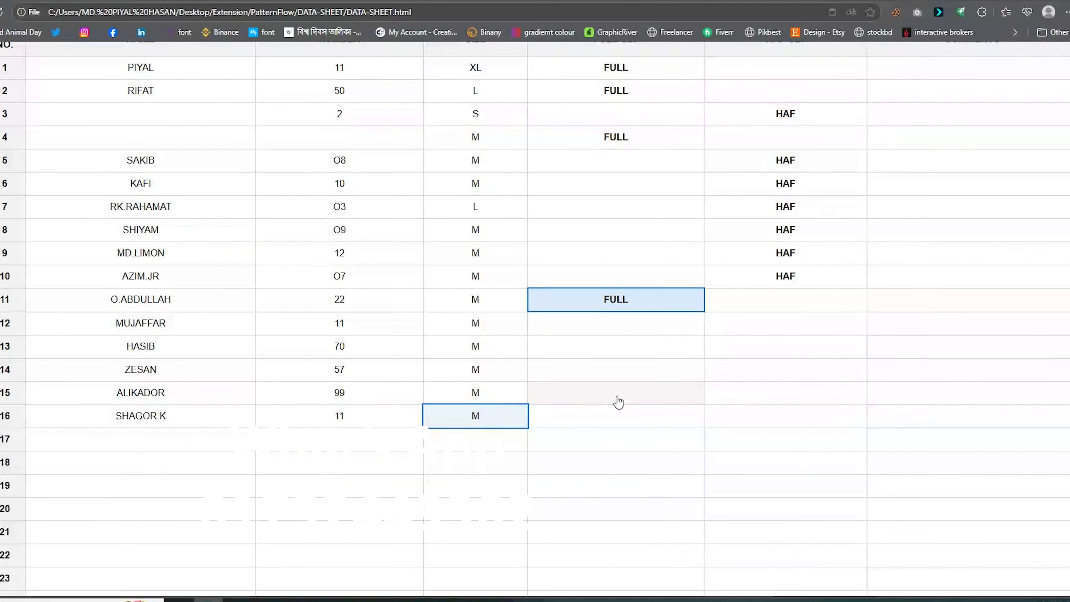
pyautogui.keyDown('shift'); pyautogui.click(614, 415); pyautogui.keyUp('shift')
pyautogui.press('Delete')
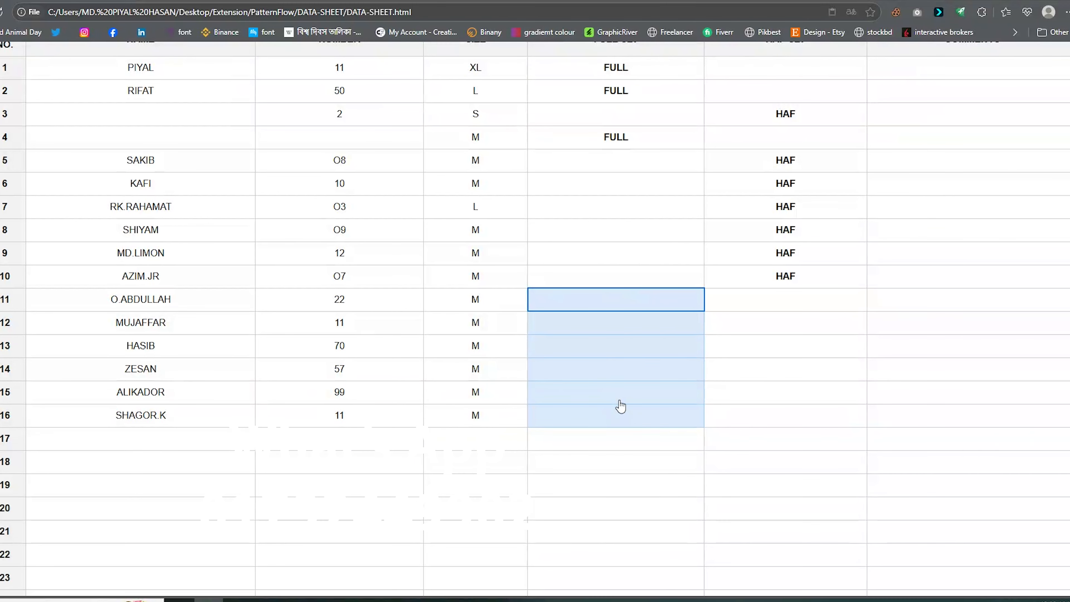
pyautogui.hotkey('ctrl', 'v')
pyautogui.scroll(3, 549, 377)
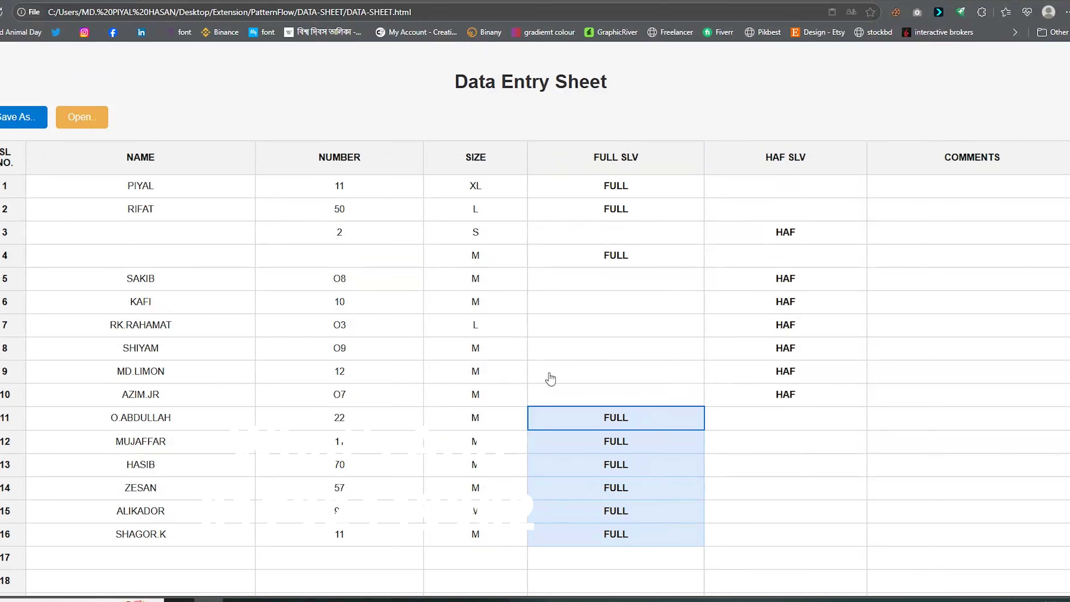
pyautogui.click(25, 118)
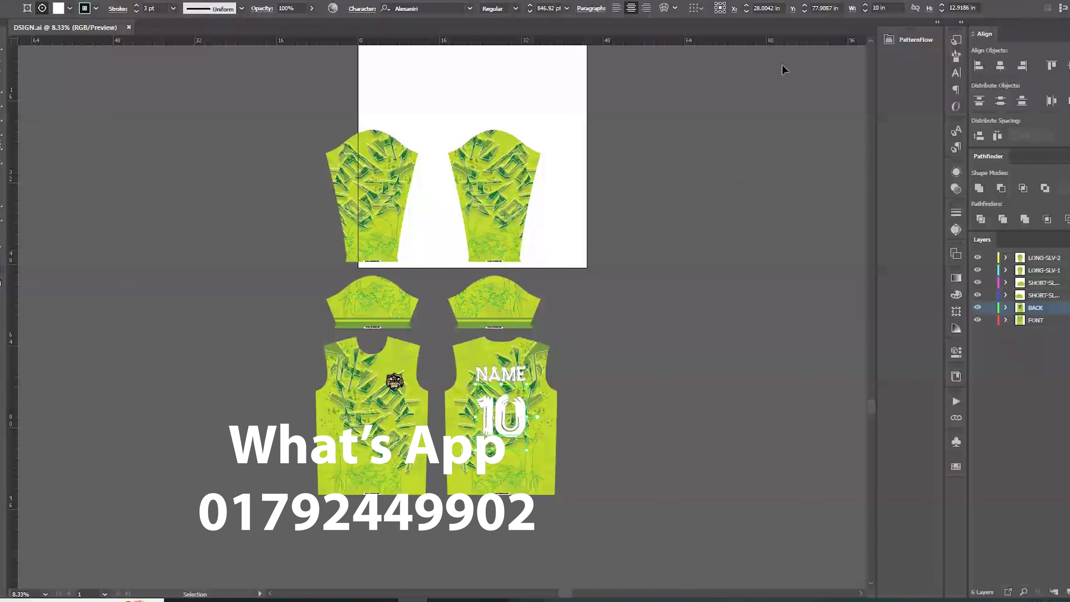
# Switch to Illustrator, open the PatternFlow extension and load today's data JSON file from Downloads as the input data list.
pyautogui.click(234, 0)
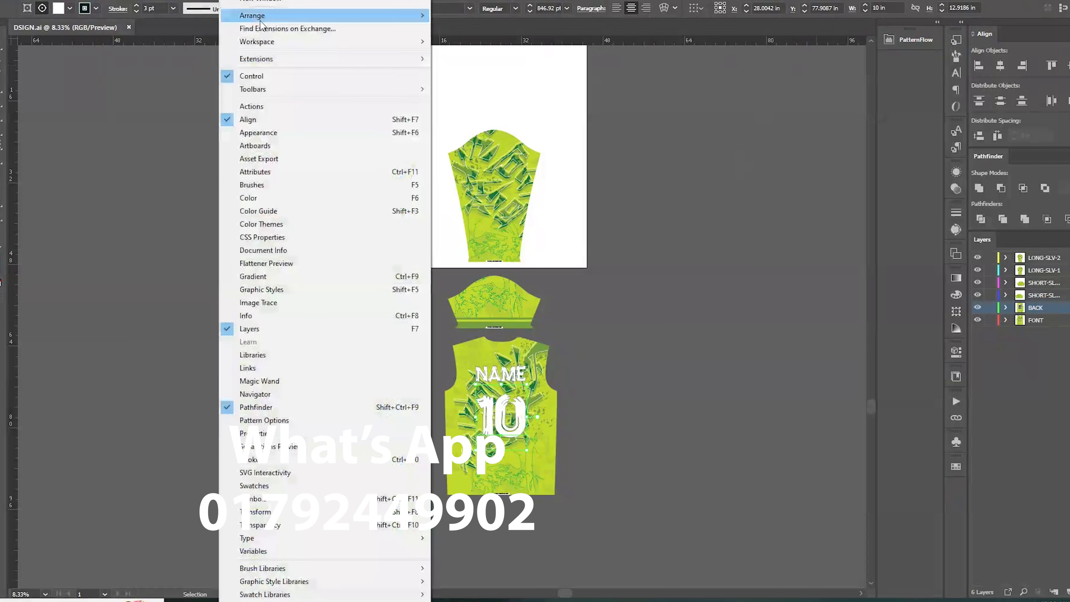
pyautogui.moveTo(275, 60)
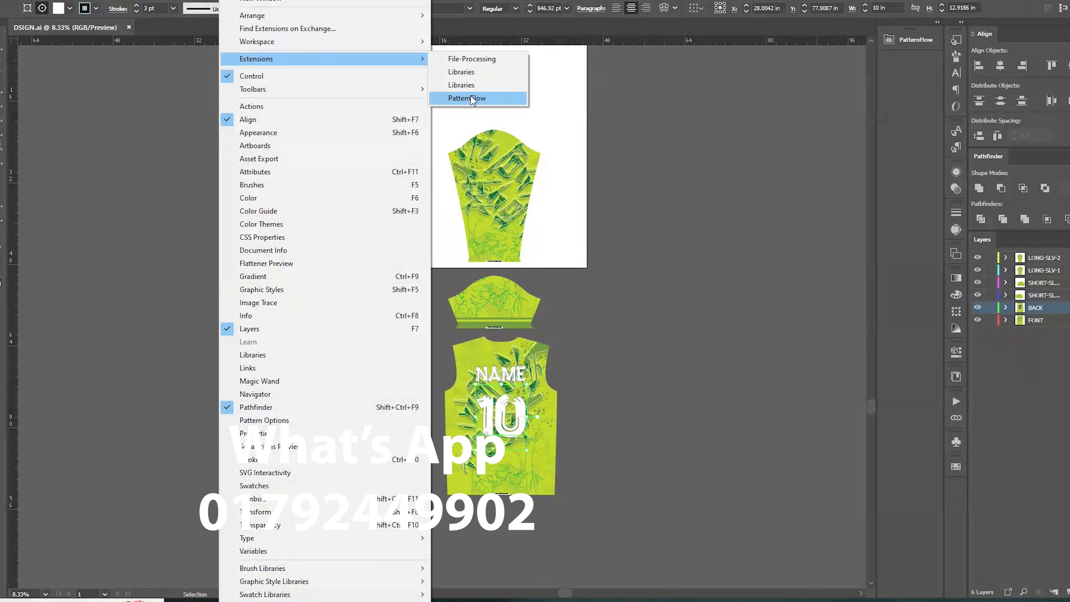
pyautogui.click(462, 101)
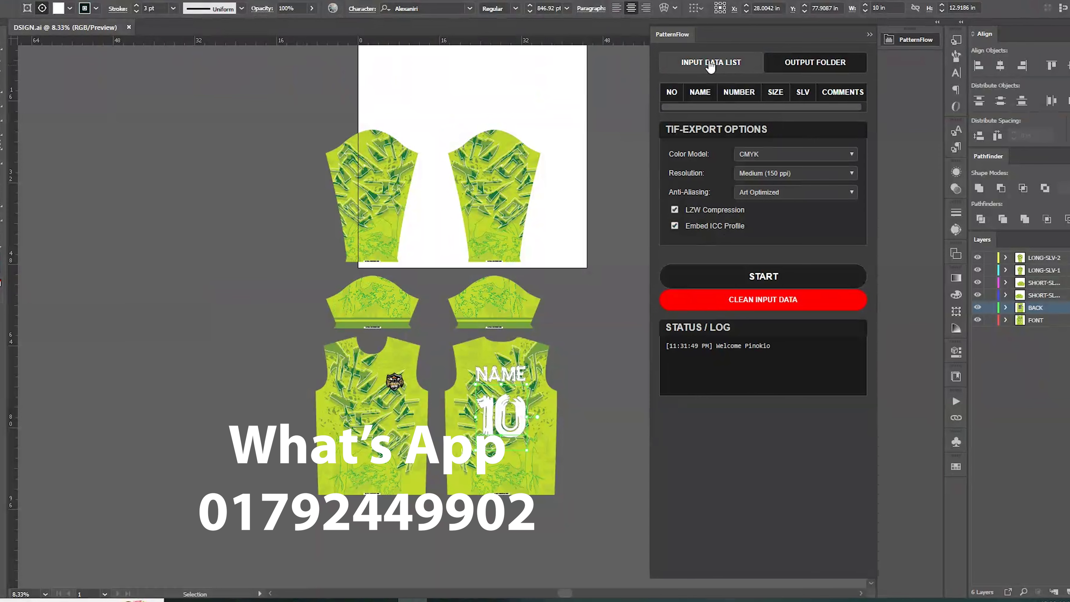
pyautogui.click(710, 66)
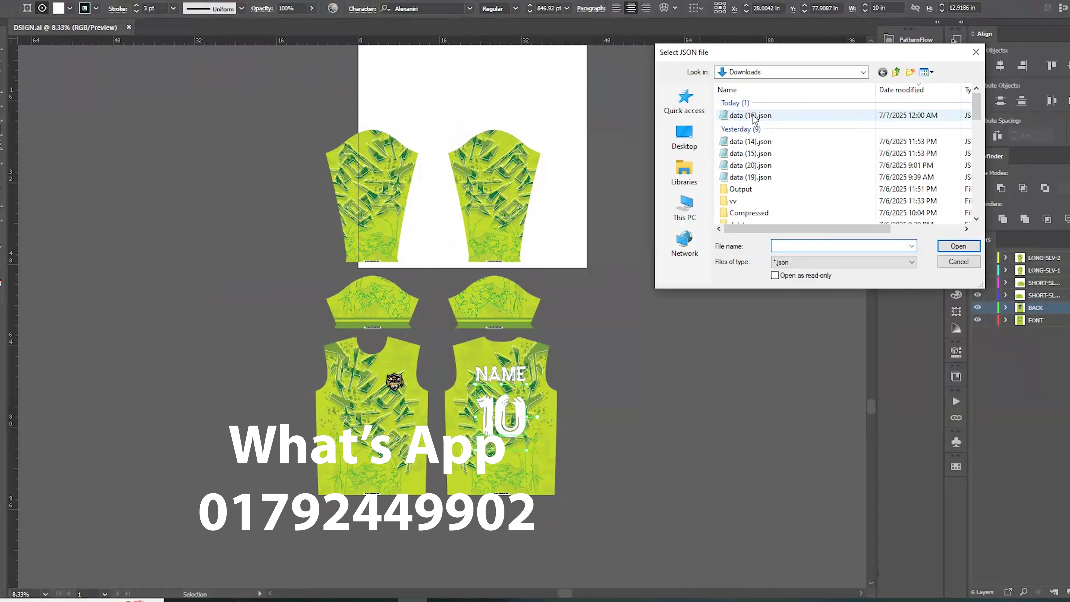
pyautogui.doubleClick(754, 116)
pyautogui.click(917, 41)
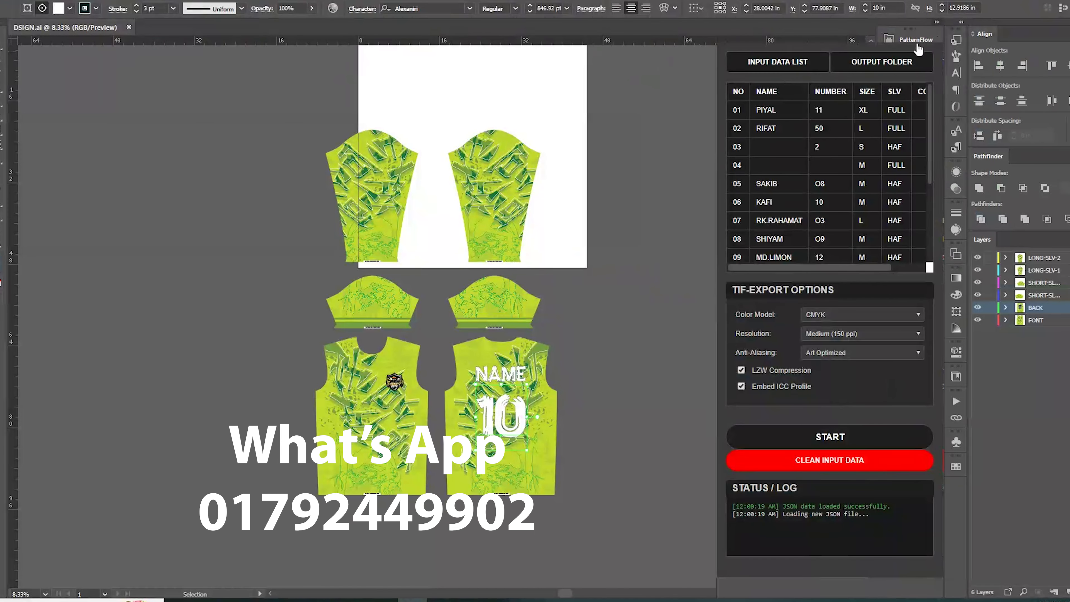
pyautogui.moveTo(832, 37); pyautogui.dragTo(740, 37)
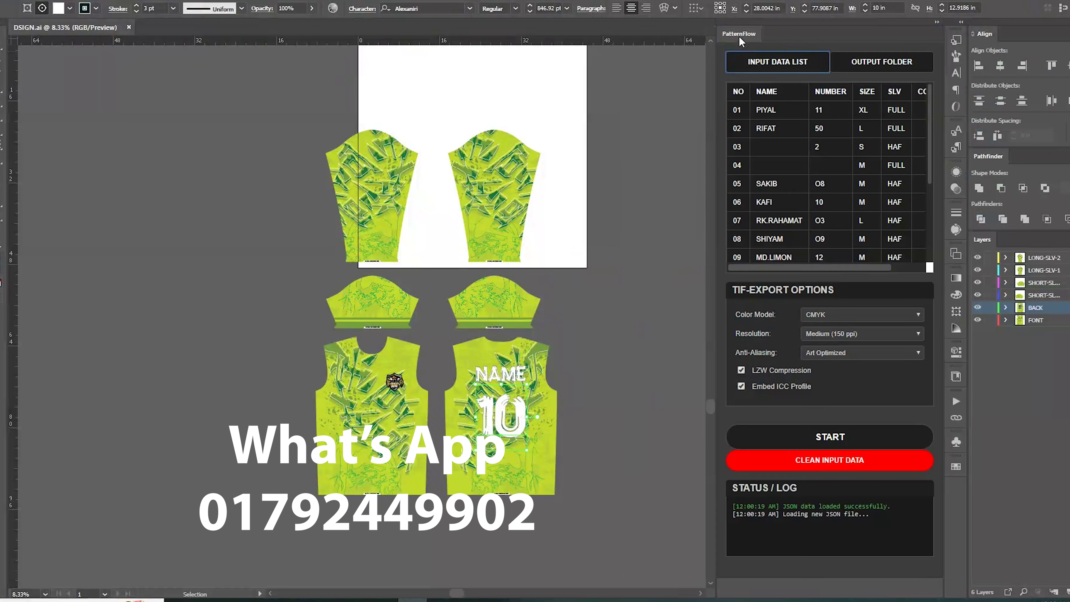
pyautogui.moveTo(762, 109); pyautogui.dragTo(854, 119)
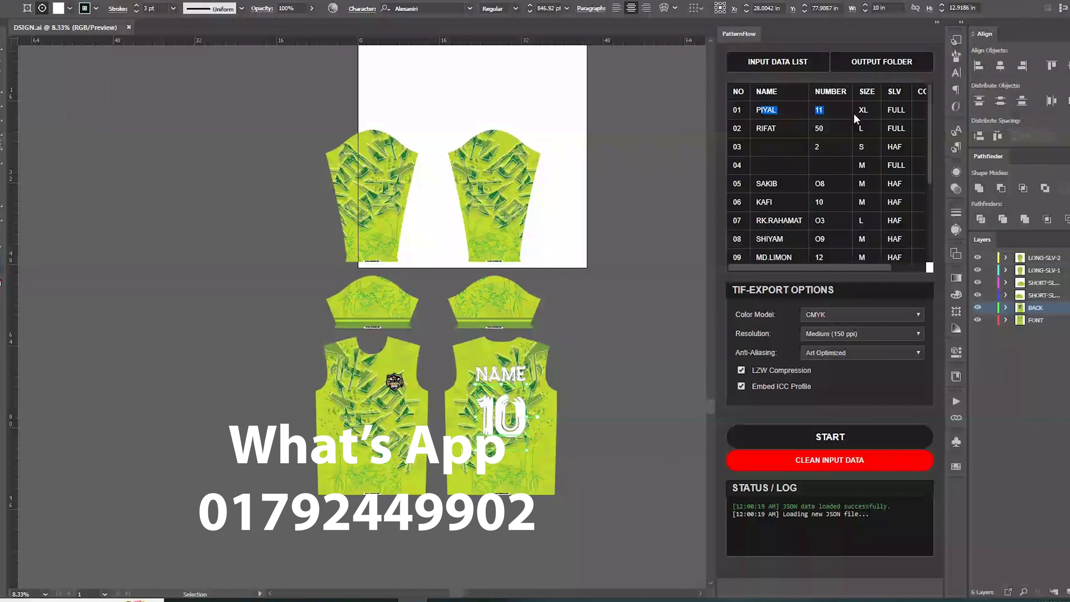
pyautogui.moveTo(775, 128); pyautogui.dragTo(865, 134)
# Set PatternFlow's output folder to the Output folder in Downloads.
pyautogui.click(864, 67)
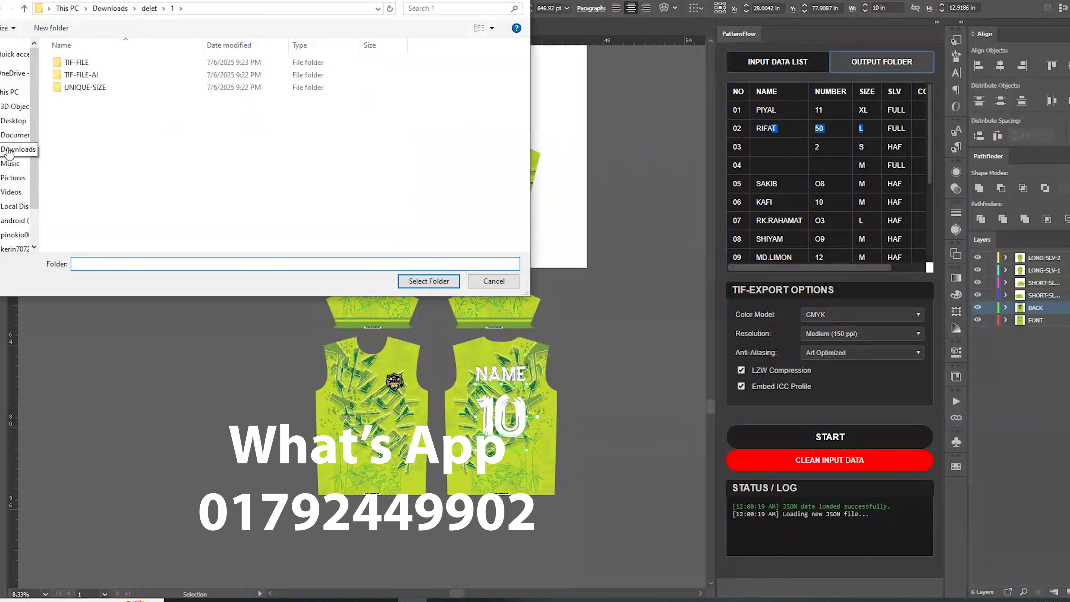
pyautogui.click(13, 149)
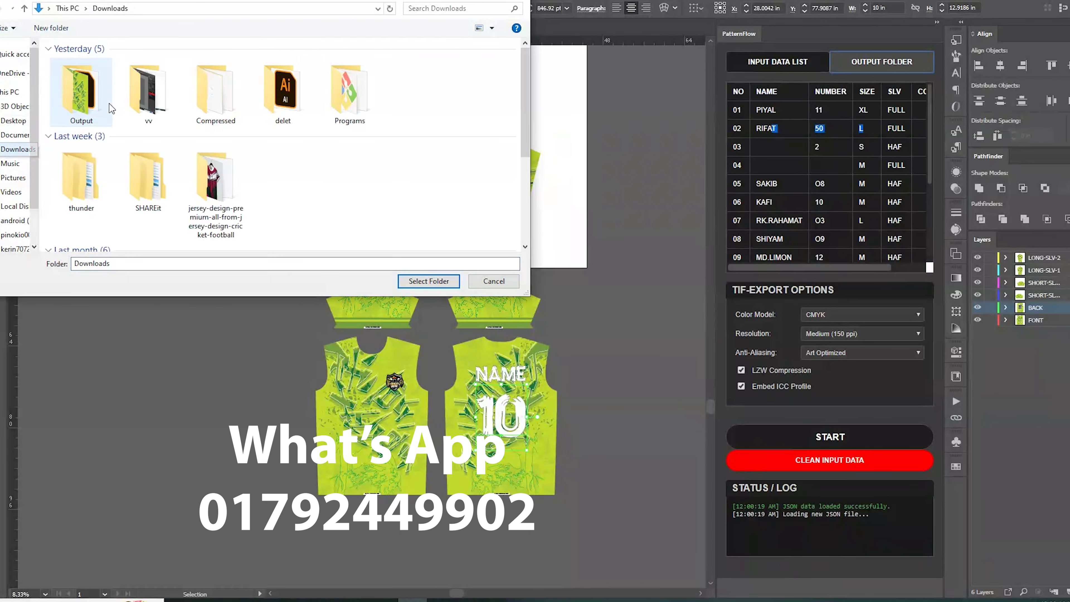
pyautogui.click(110, 108)
pyautogui.click(429, 281)
# Set the TIF export to RGB, Screen (72 ppi) and Art Optimized anti-aliasing, and start the automated layout run.
pyautogui.click(830, 318)
pyautogui.click(855, 334)
pyautogui.click(855, 334)
pyautogui.click(829, 358)
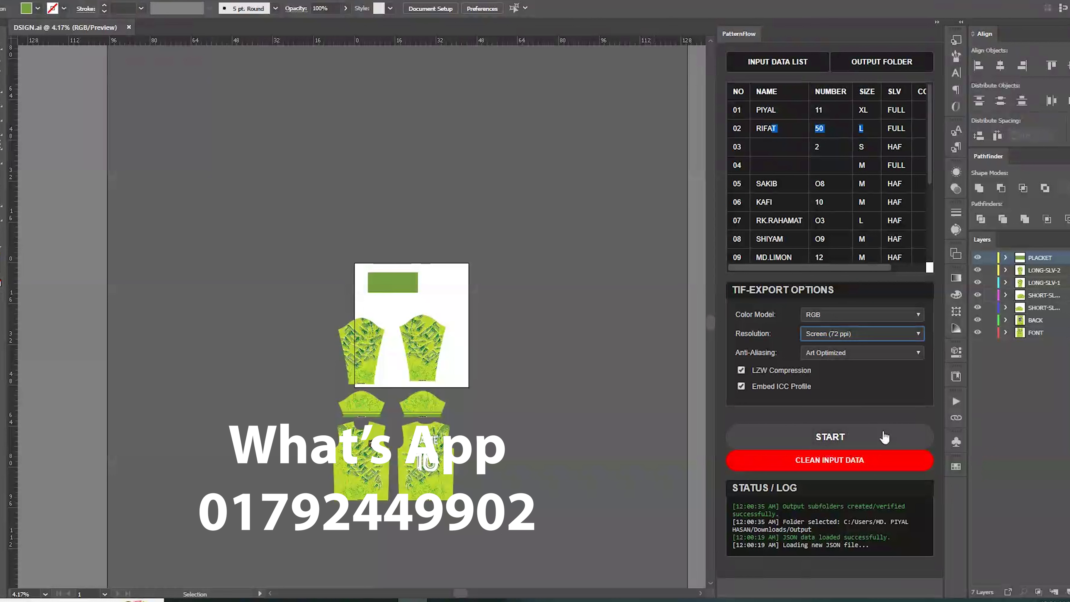
pyautogui.click(839, 438)
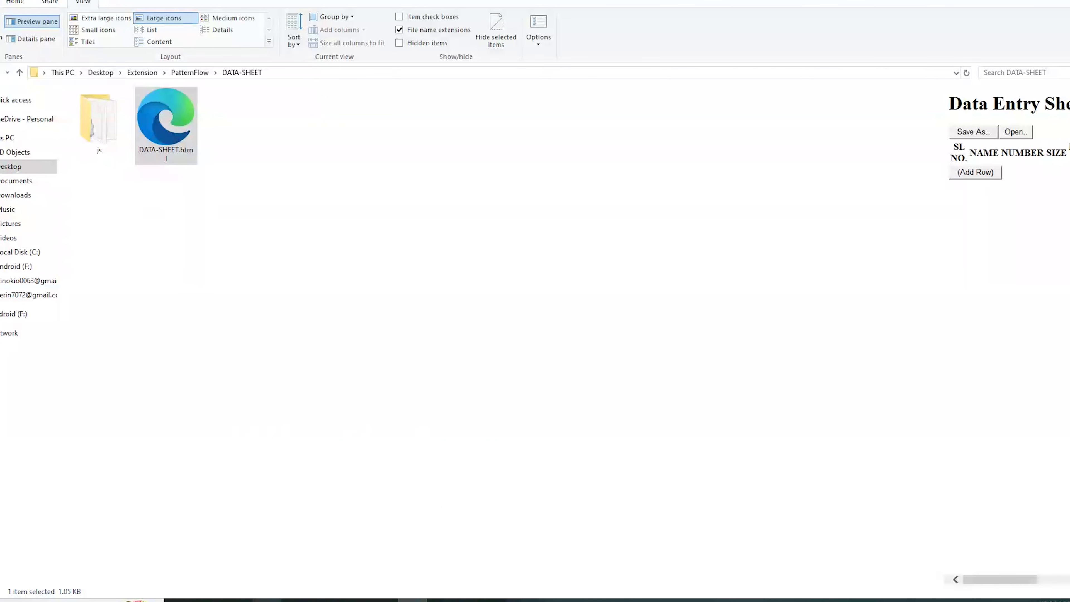
# Open Downloads > Output > UNIQUE-SIZE in File Explorer with large icons and preview size_L.ai.
pyautogui.click(21, 195)
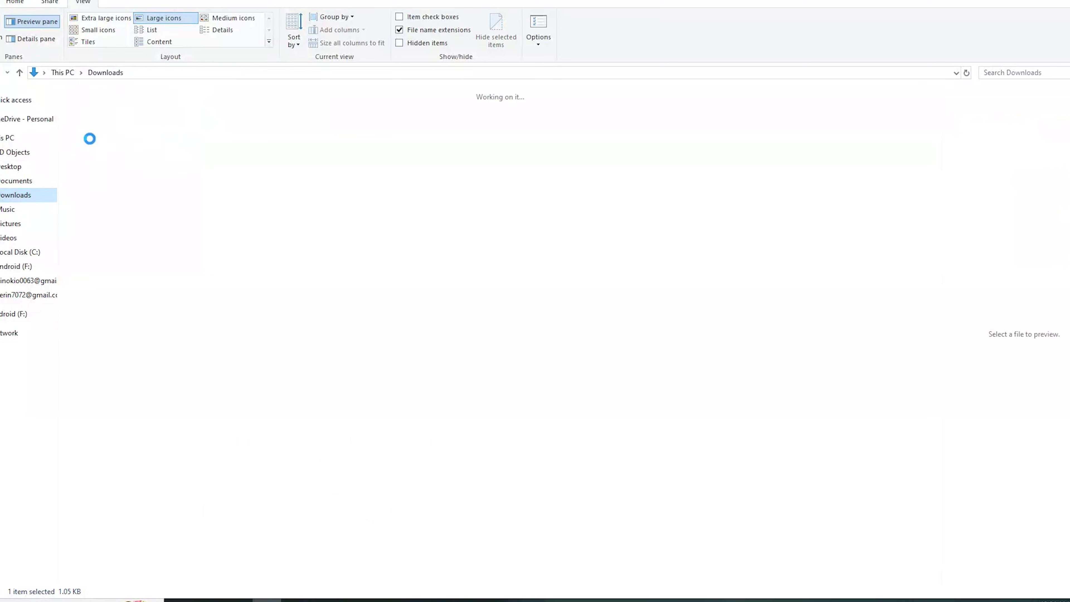
pyautogui.doubleClick(165, 135)
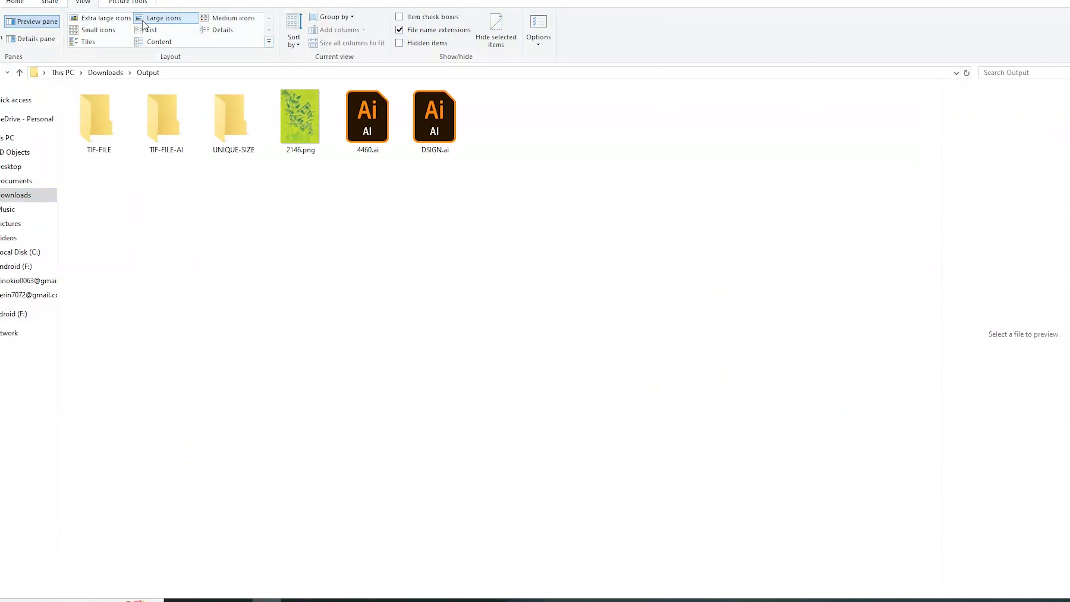
pyautogui.doubleClick(227, 124)
pyautogui.click(158, 19)
pyautogui.click(90, 146)
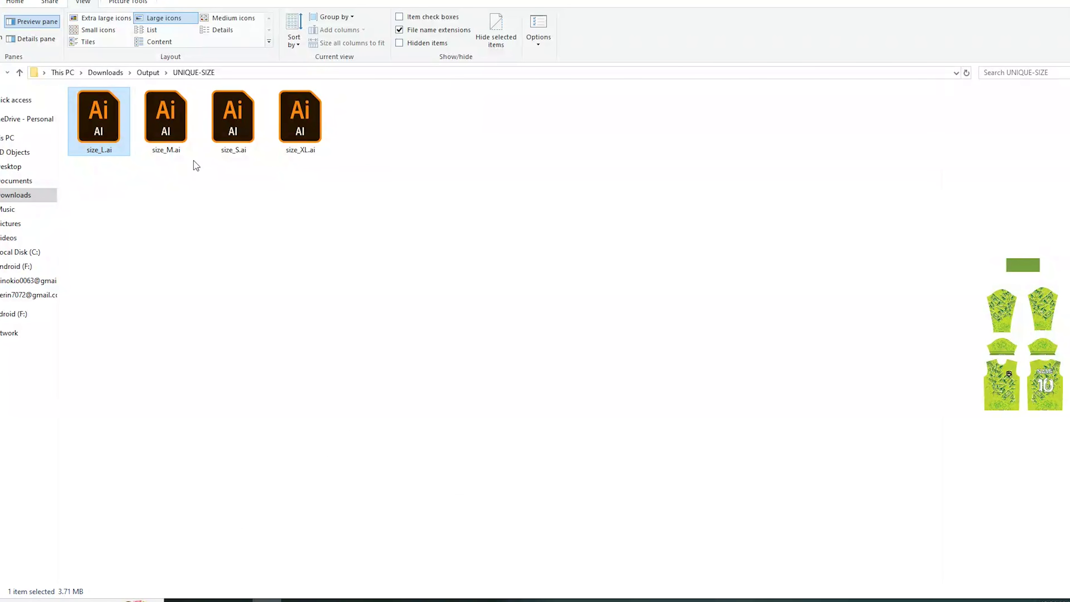
# Open the TIF-FILE-AI folder inside Output with large icons and preview its layout files one by one from L-1COPY-1.ai.
pyautogui.press('BackSpace')
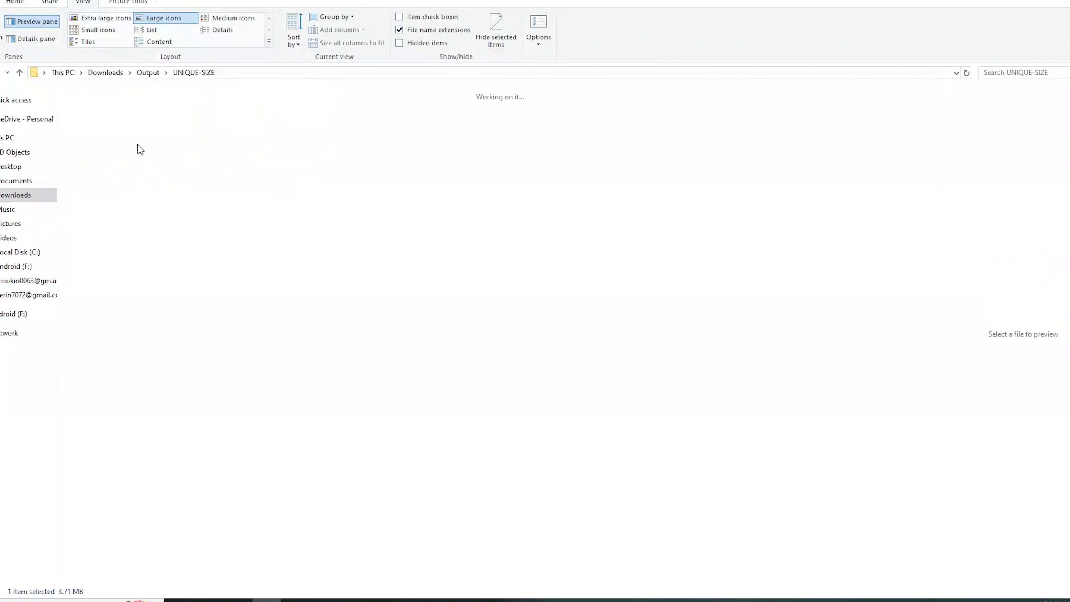
pyautogui.doubleClick(136, 120)
pyautogui.click(160, 18)
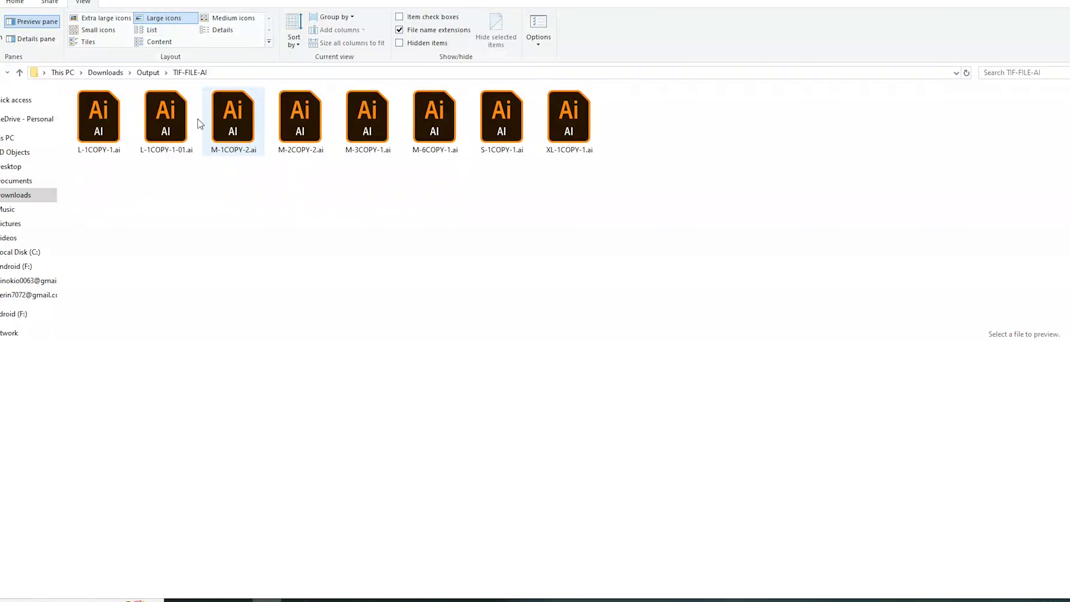
pyautogui.click(119, 146)
pyautogui.press('Right')
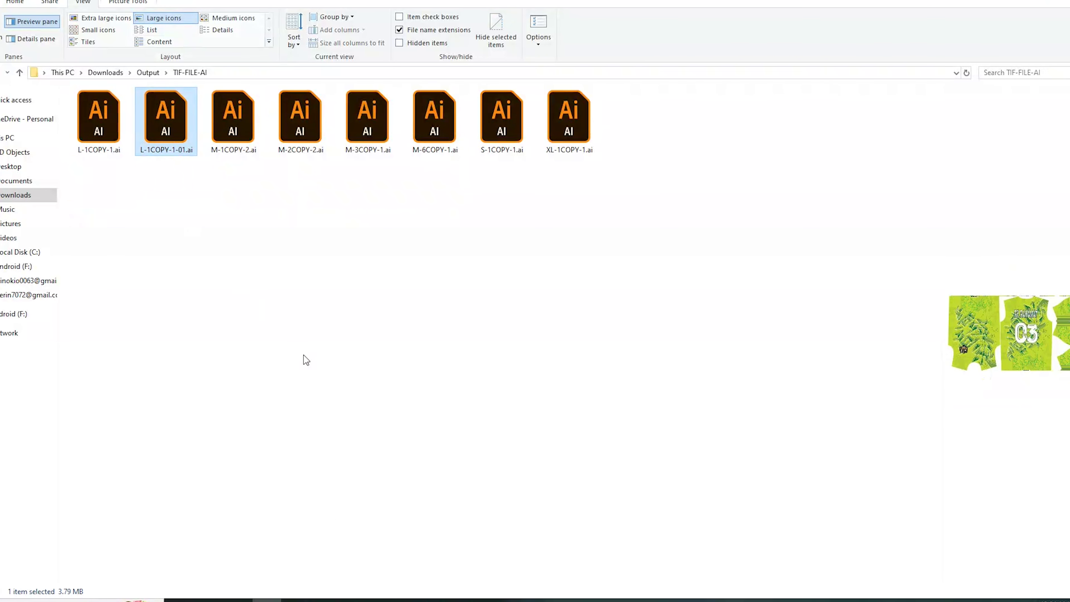
pyautogui.press('Right')
pyautogui.press('Right')
pyautogui.press('Right')
pyautogui.press('Right')
pyautogui.press('Right')
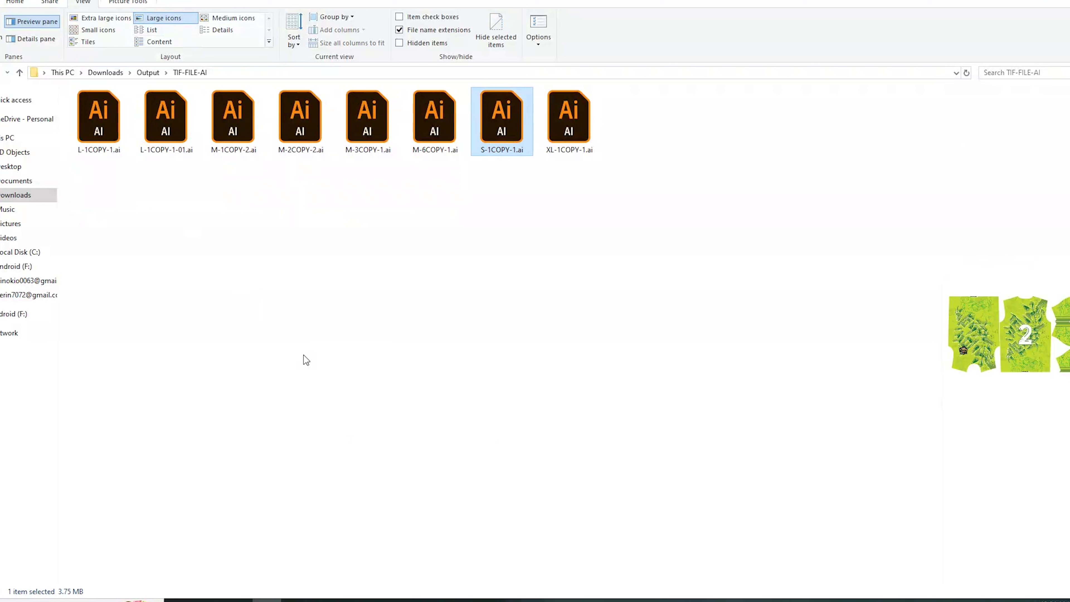
pyautogui.press('Right')
# Open the TIF-FILE folder inside Output, widen the preview pane and check the exported TIF layouts up to XL-1COPY-1.tif.
pyautogui.hotkey('alt', 'Up')
pyautogui.click(109, 102)
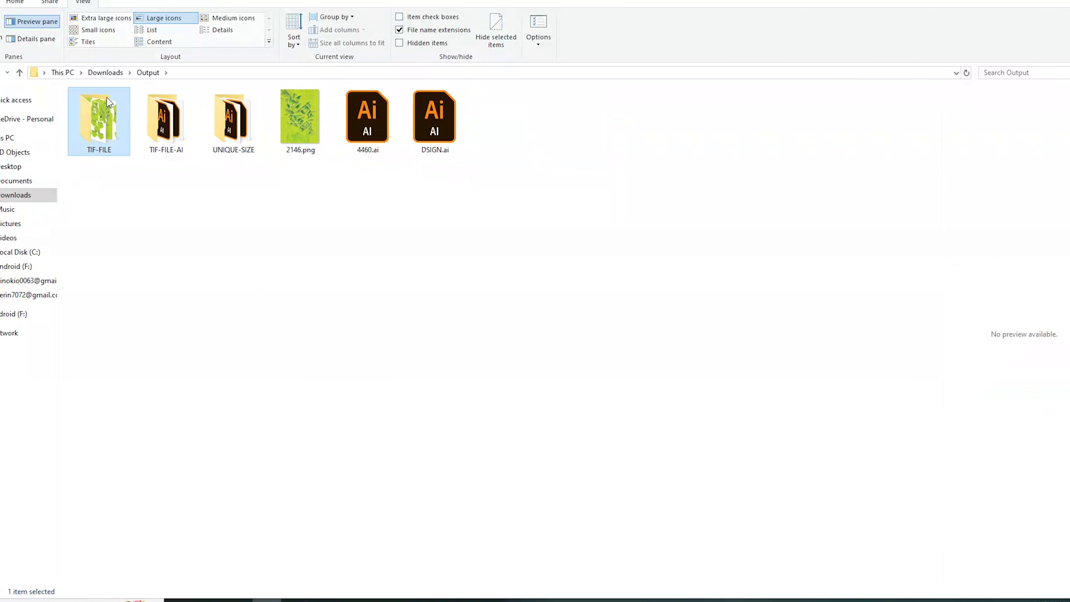
pyautogui.doubleClick(109, 102)
pyautogui.click(108, 149)
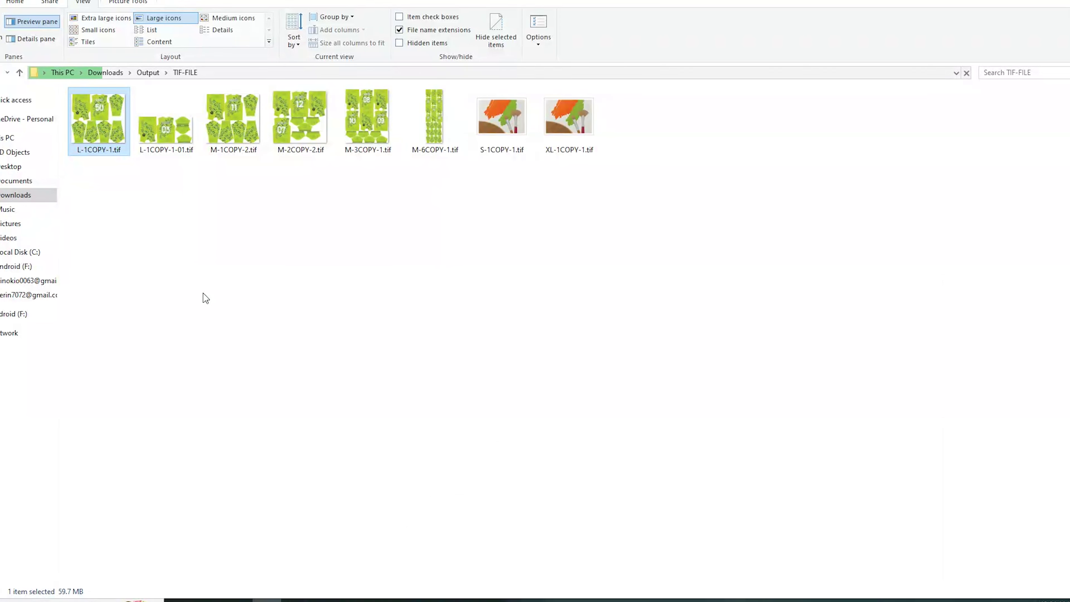
pyautogui.press('Right')
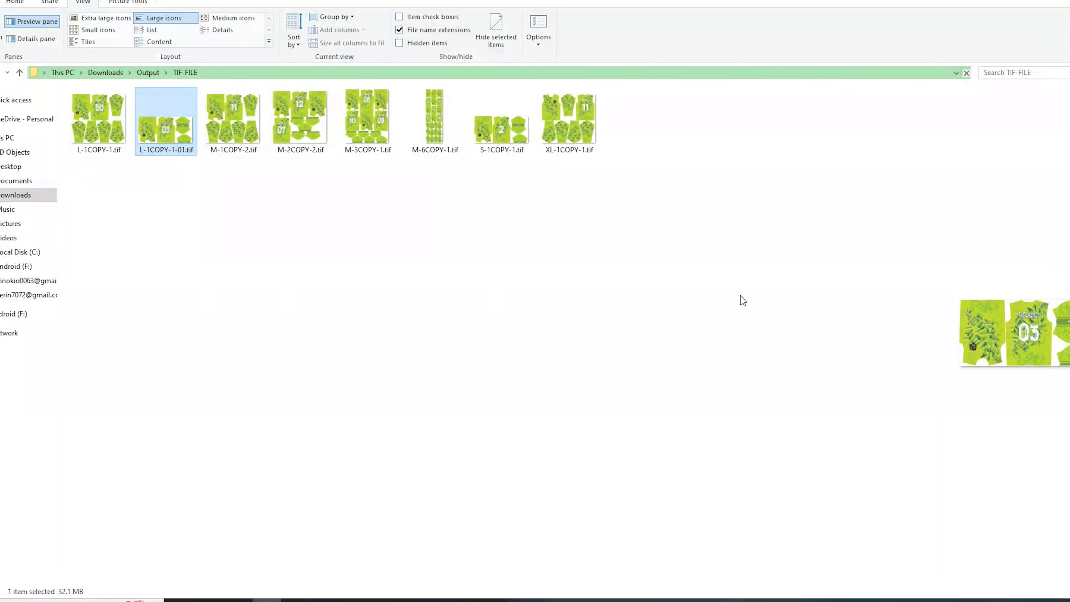
pyautogui.moveTo(941, 302); pyautogui.dragTo(580, 307)
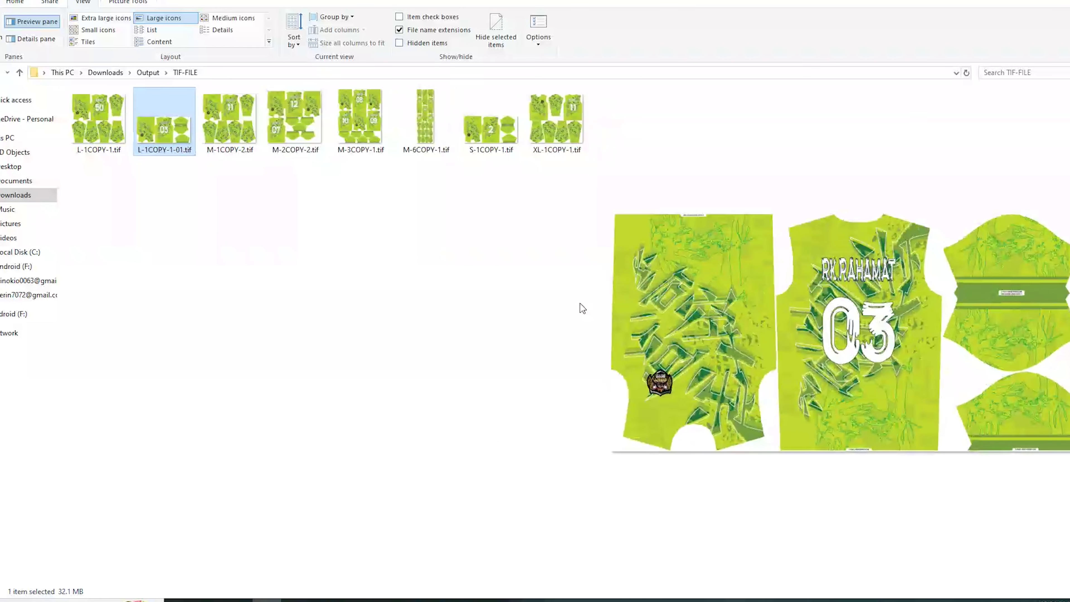
pyautogui.press('Right')
pyautogui.press('Right')
pyautogui.press('Right')
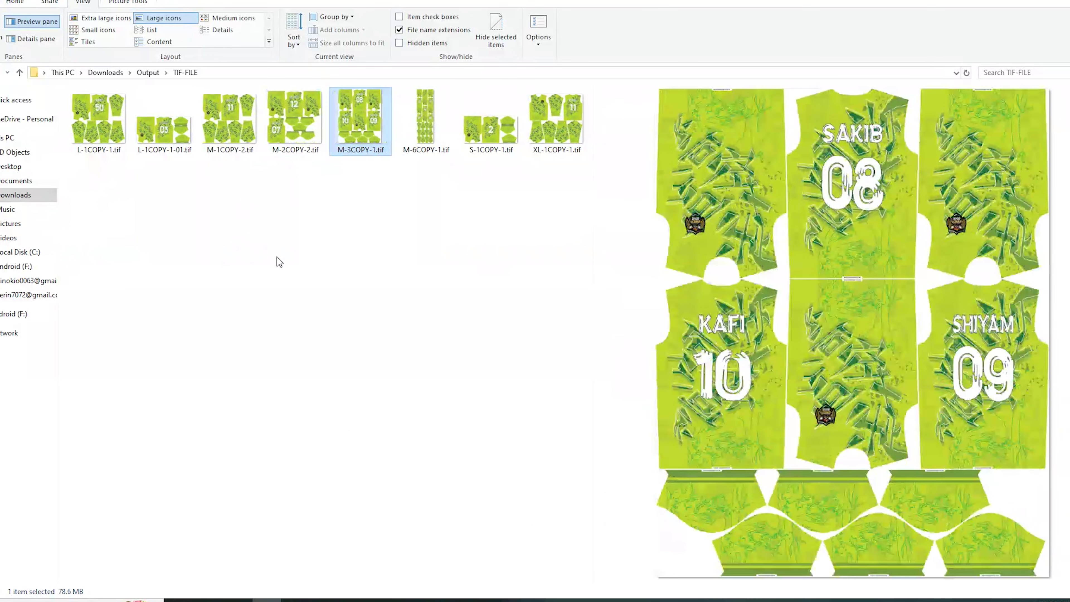
pyautogui.press('Right')
pyautogui.press('Right')
pyautogui.press('Right')
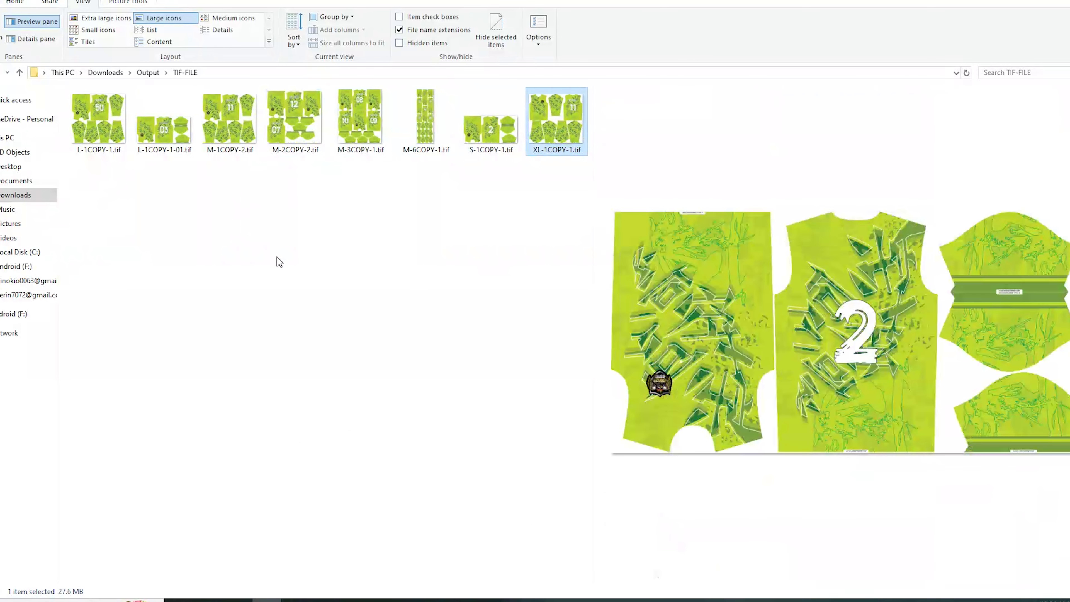